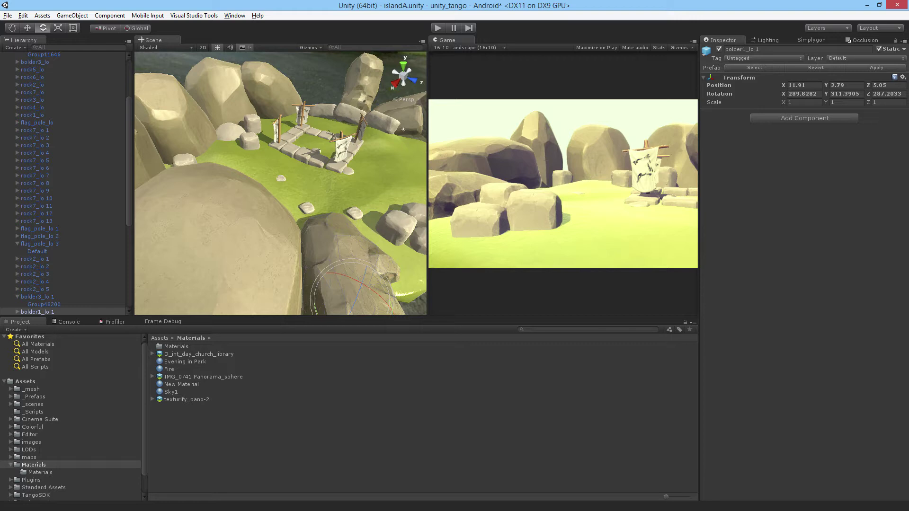
Step: Select the Main Camera and frame it in the scene to view its frustum over the whole island
{"action": "left_click_drag", "start_coordinate": [128, 113], "coordinate": [126, 57]}
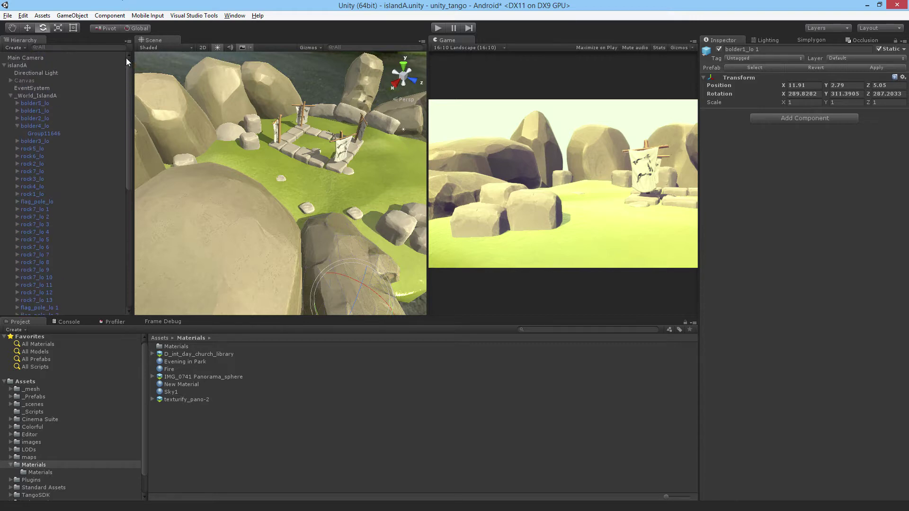
{"action": "left_click", "coordinate": [28, 58]}
{"action": "scroll", "coordinate": [305, 141], "scroll_direction": "down", "scroll_amount": 10}
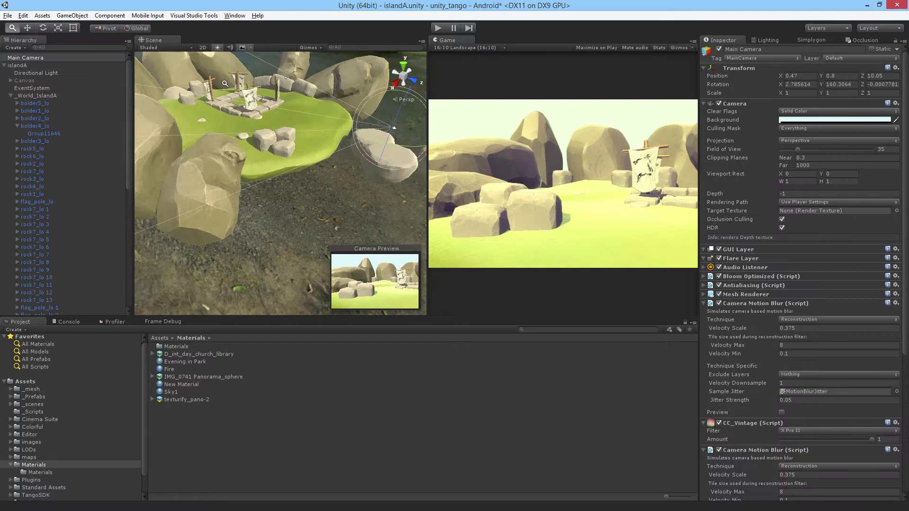
{"action": "right_click_drag", "start_coordinate": [305, 141], "coordinate": [341, 142], "text": "alt"}
{"action": "left_click_drag", "start_coordinate": [342, 142], "coordinate": [255, 157], "text": "alt"}
{"action": "right_click_drag", "start_coordinate": [256, 157], "coordinate": [310, 156], "text": "alt"}
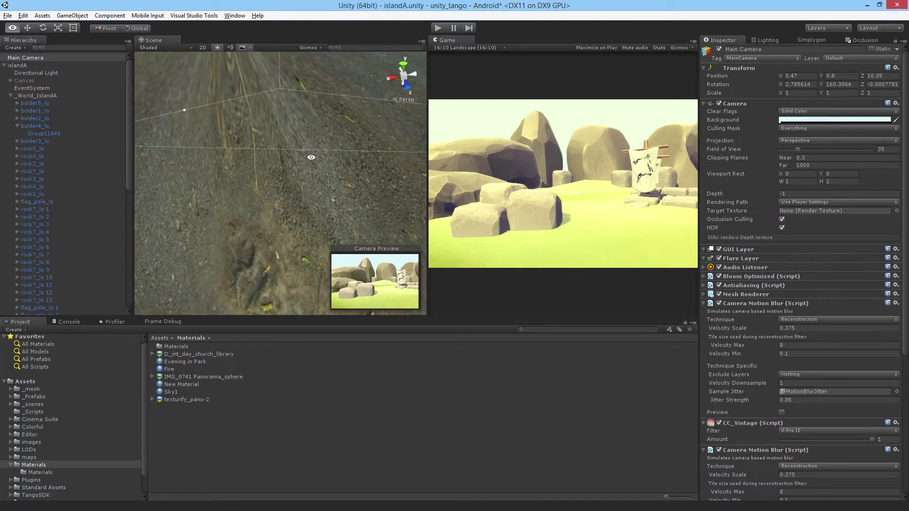
{"action": "left_click_drag", "start_coordinate": [311, 157], "coordinate": [305, 112], "text": "alt"}
{"action": "key", "text": "f"}
{"action": "right_click_drag", "start_coordinate": [304, 112], "coordinate": [434, 159], "text": "alt"}
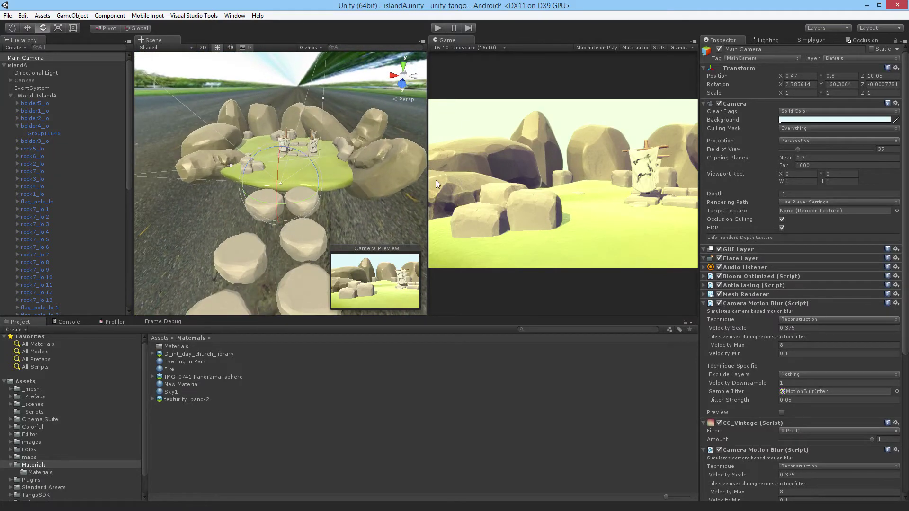
Step: Inspect the boulders and the ground mesh of the island from several angles, and reselect the Main Camera
{"action": "left_click", "coordinate": [232, 140]}
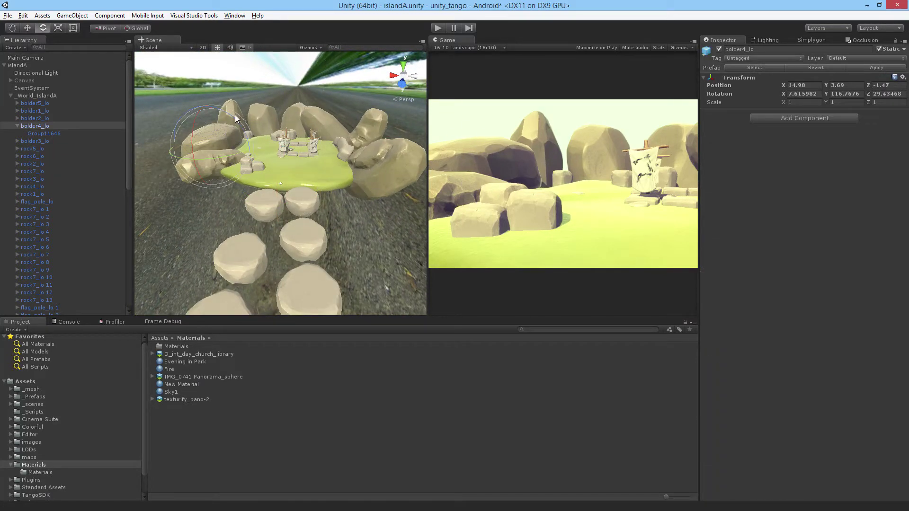
{"action": "left_click", "coordinate": [260, 116]}
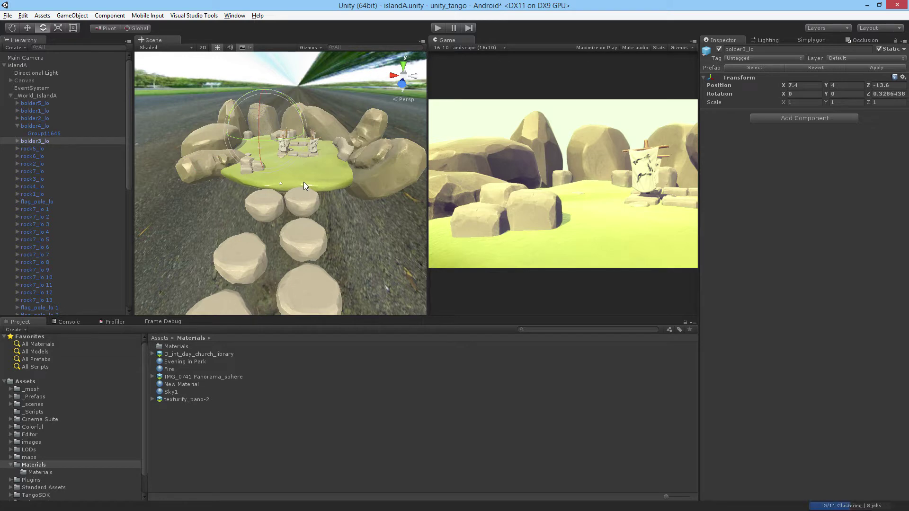
{"action": "left_click_drag", "start_coordinate": [350, 287], "coordinate": [305, 163], "text": "alt"}
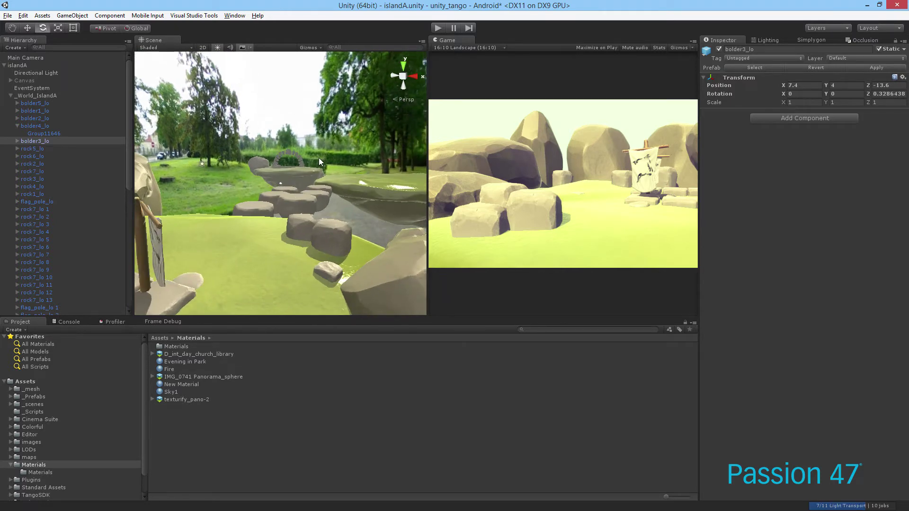
{"action": "left_click_drag", "start_coordinate": [312, 164], "coordinate": [257, 203], "text": "alt"}
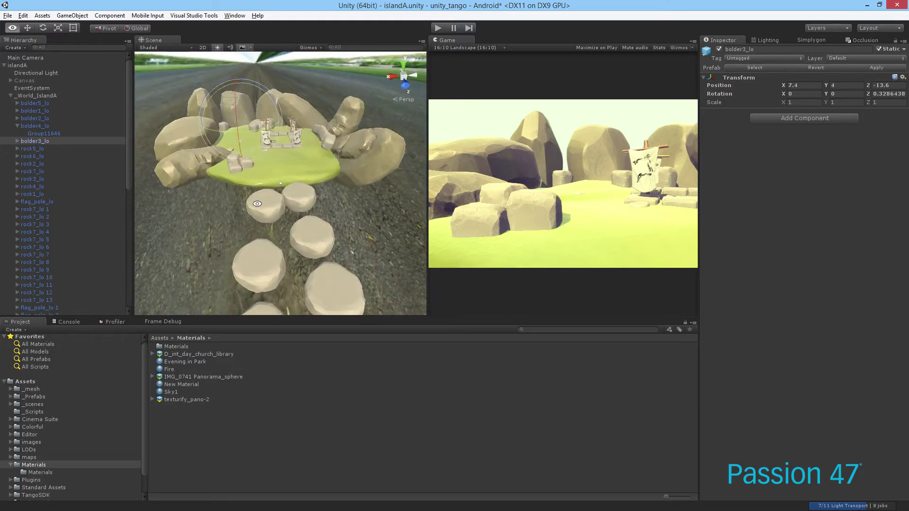
{"action": "left_click", "coordinate": [281, 185]}
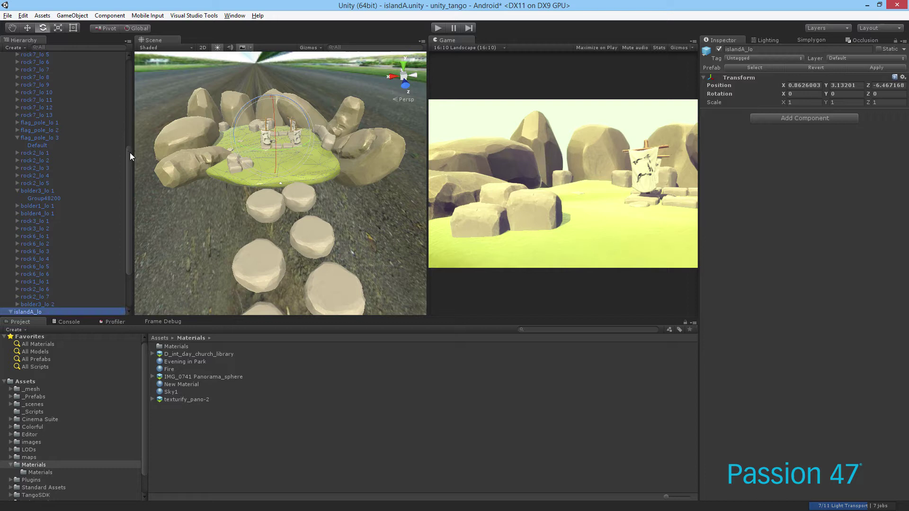
{"action": "left_click_drag", "start_coordinate": [130, 152], "coordinate": [92, 55]}
{"action": "left_click", "coordinate": [92, 58]}
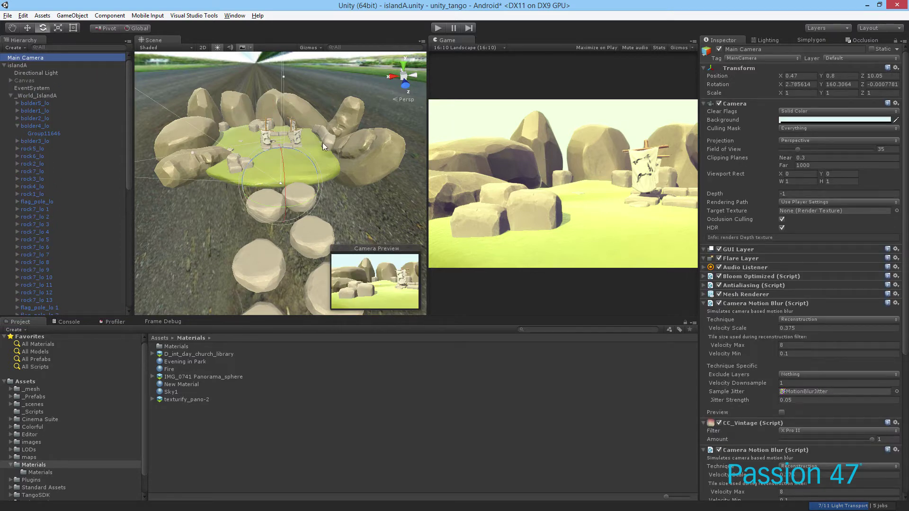
Step: Check the individual static flags of the large boulder bolder4_lo 1 without changing them
{"action": "left_click", "coordinate": [388, 158]}
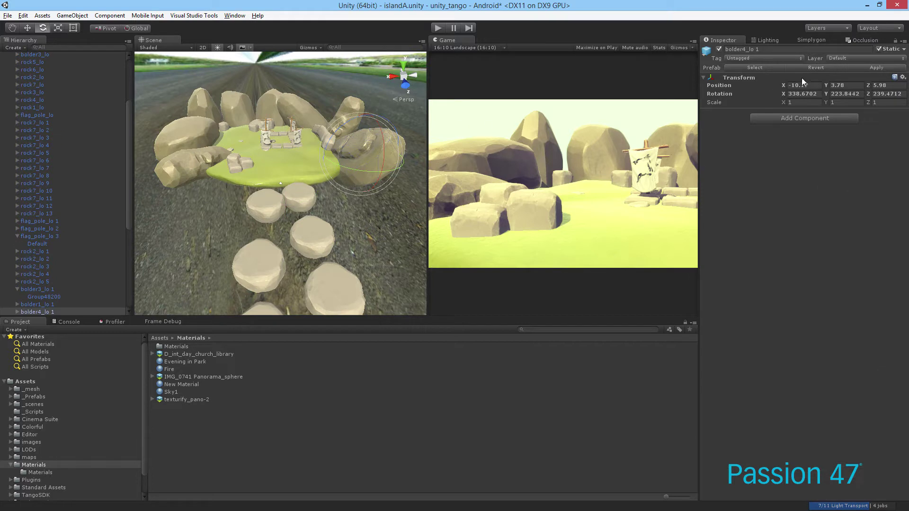
{"action": "left_click", "coordinate": [879, 49]}
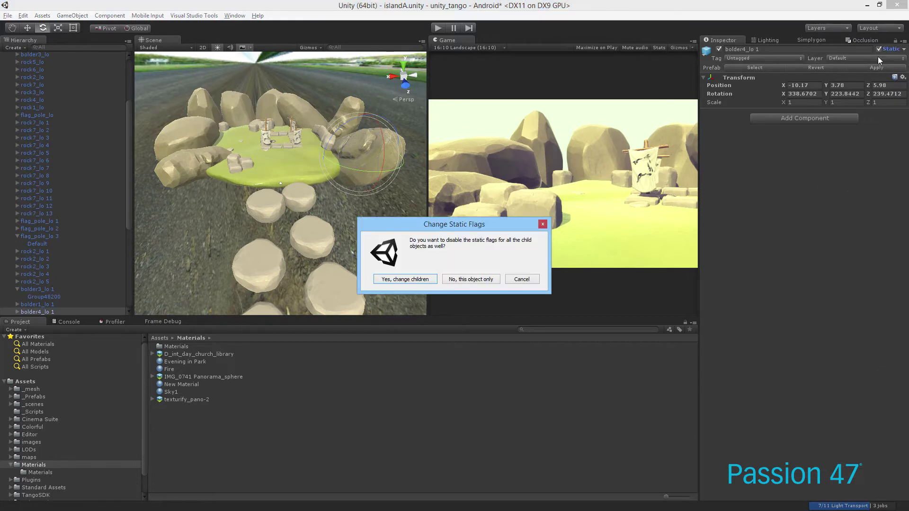
{"action": "left_click", "coordinate": [529, 275]}
{"action": "left_click", "coordinate": [904, 49]}
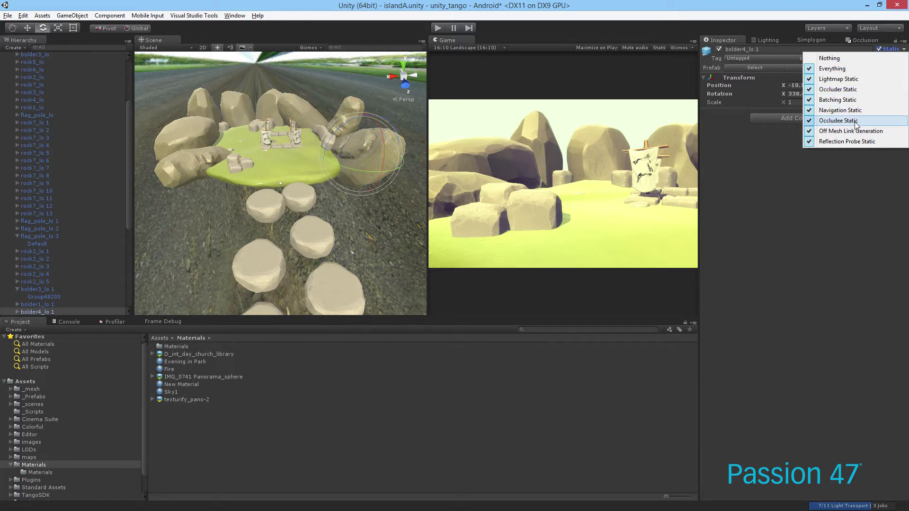
{"action": "left_click", "coordinate": [270, 152]}
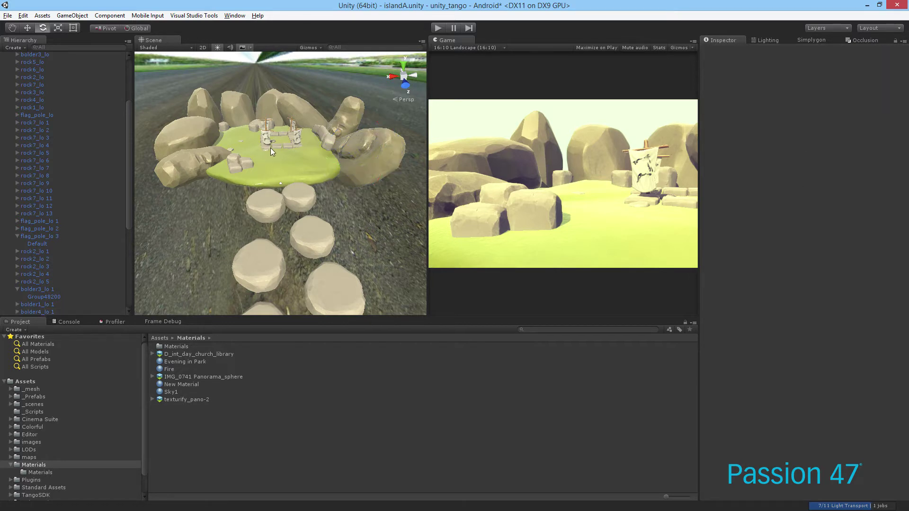
Step: Frame the small rock rock4_lo in front of the flag and examine the flags and surrounding boulders from ground level
{"action": "left_click", "coordinate": [267, 148]}
{"action": "key", "text": "f"}
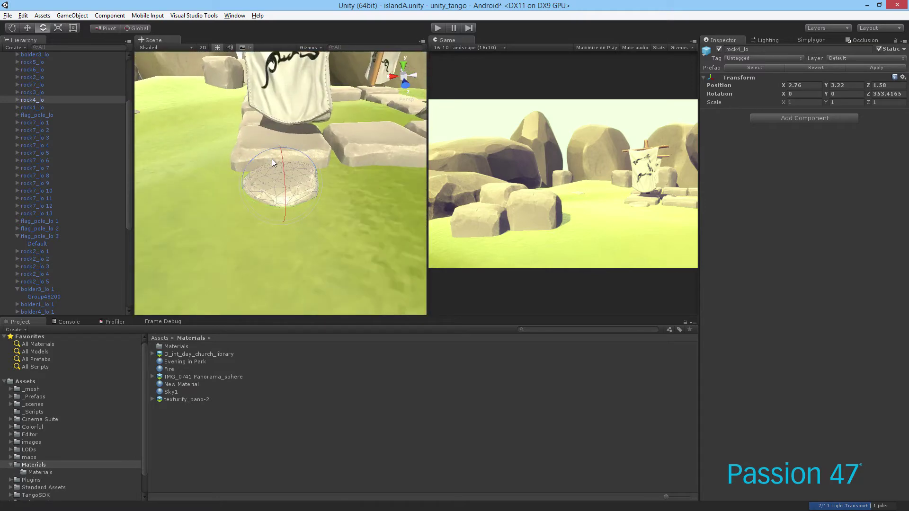
{"action": "left_click_drag", "start_coordinate": [265, 154], "coordinate": [287, 155], "text": "alt"}
{"action": "scroll", "coordinate": [287, 155], "scroll_direction": "up", "scroll_amount": 5}
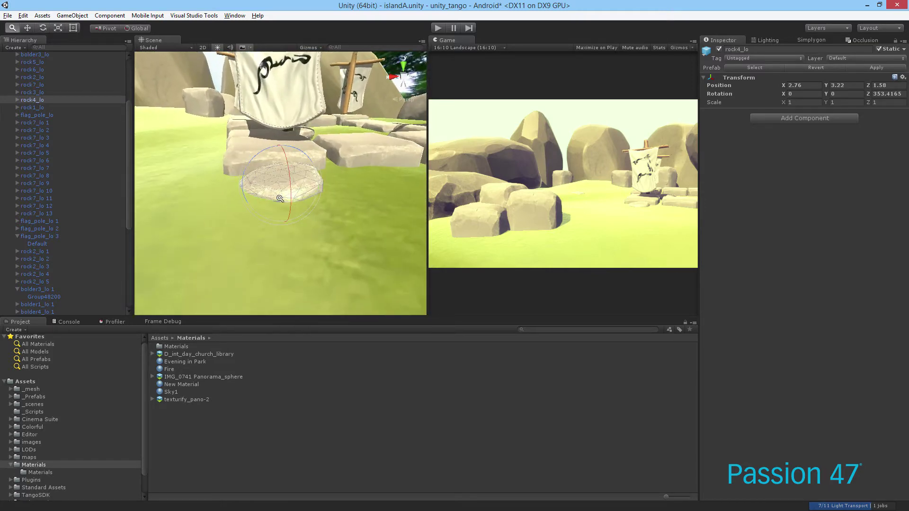
{"action": "right_click_drag", "start_coordinate": [229, 84], "coordinate": [297, 203], "text": "alt"}
{"action": "left_click_drag", "start_coordinate": [296, 203], "coordinate": [331, 164], "text": "alt"}
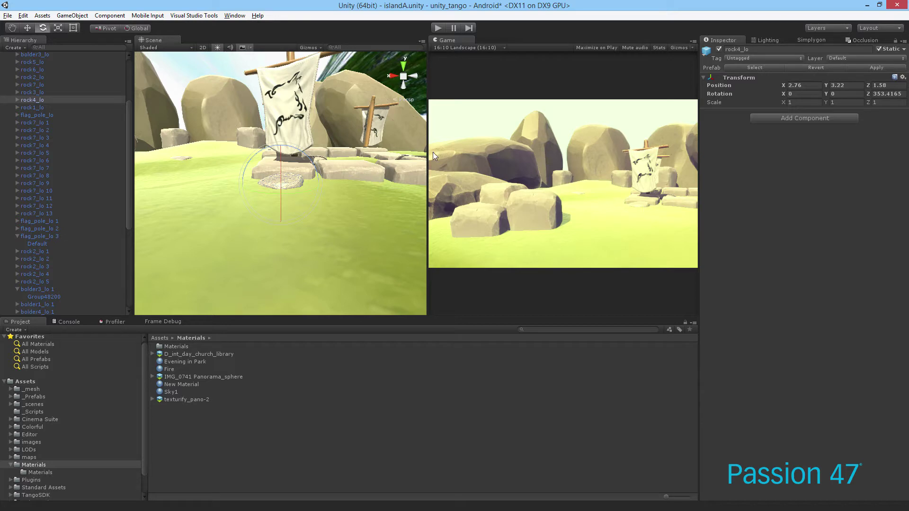
{"action": "key", "text": "alt"}
{"action": "left_click_drag", "start_coordinate": [334, 117], "coordinate": [270, 184], "text": "alt"}
Step: Examine the boulders behind the island, the smaller rocks and the stone square from above, and select the ground mesh
{"action": "left_click", "coordinate": [271, 183]}
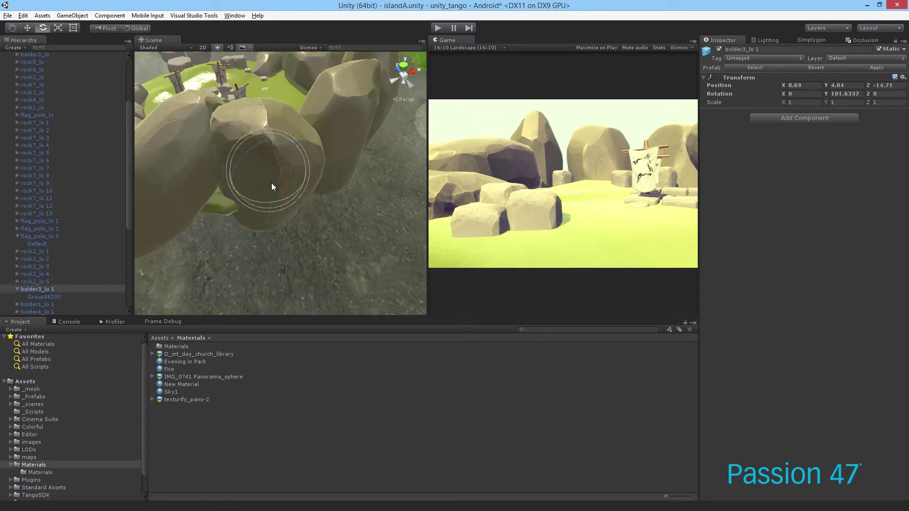
{"action": "left_click_drag", "start_coordinate": [251, 153], "coordinate": [272, 149], "text": "alt"}
{"action": "left_click", "coordinate": [272, 150]}
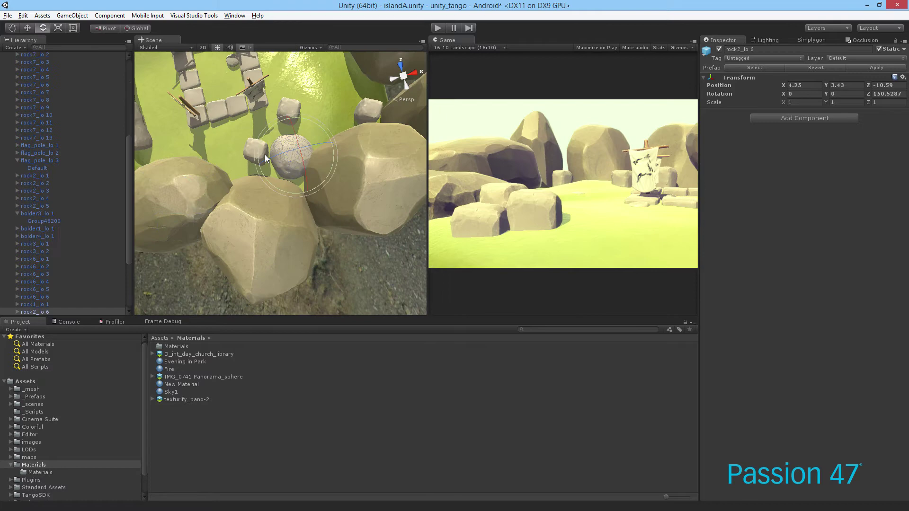
{"action": "left_click", "coordinate": [245, 110]}
{"action": "left_click_drag", "start_coordinate": [255, 75], "coordinate": [284, 200], "text": "alt"}
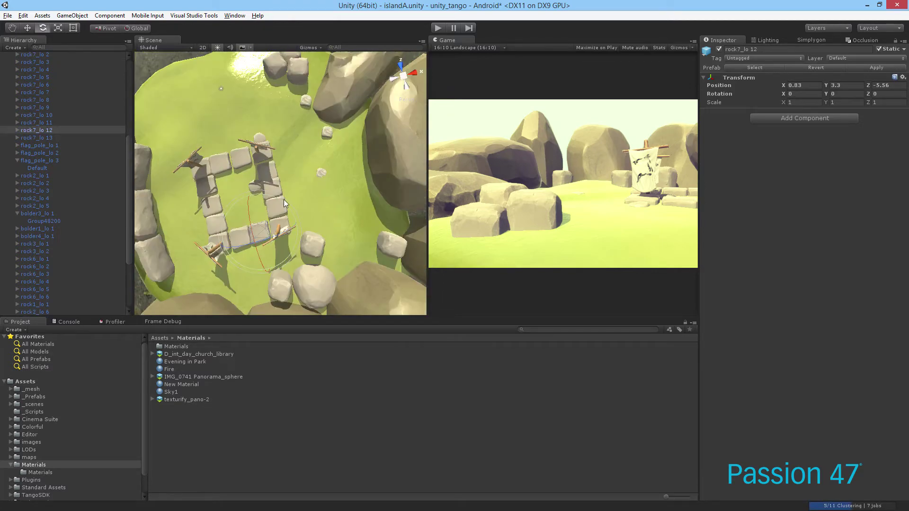
{"action": "left_click", "coordinate": [176, 140]}
{"action": "left_click_drag", "start_coordinate": [149, 142], "coordinate": [316, 199], "text": "alt"}
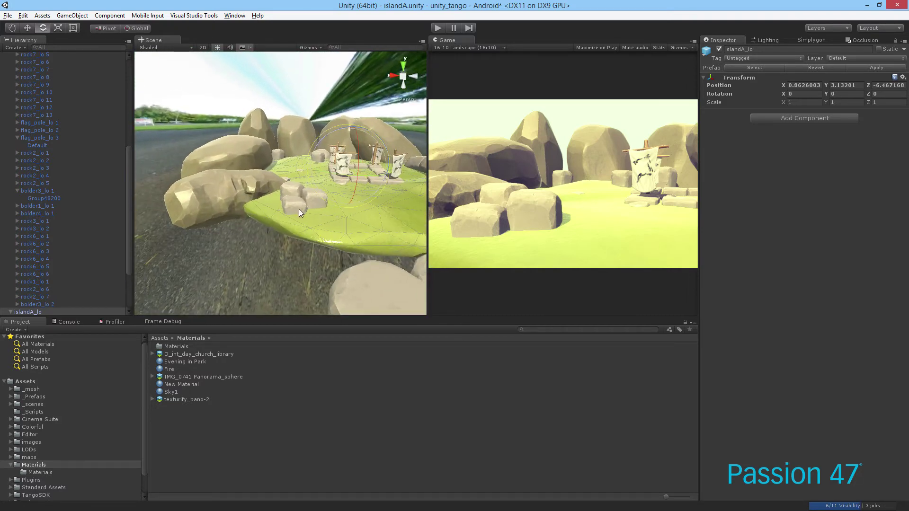
Step: View the rock cluster at the island's edge up close, and reselect the Main Camera to see its frustum over the island
{"action": "left_click", "coordinate": [299, 209]}
{"action": "right_click_drag", "start_coordinate": [299, 209], "coordinate": [347, 230], "text": "alt"}
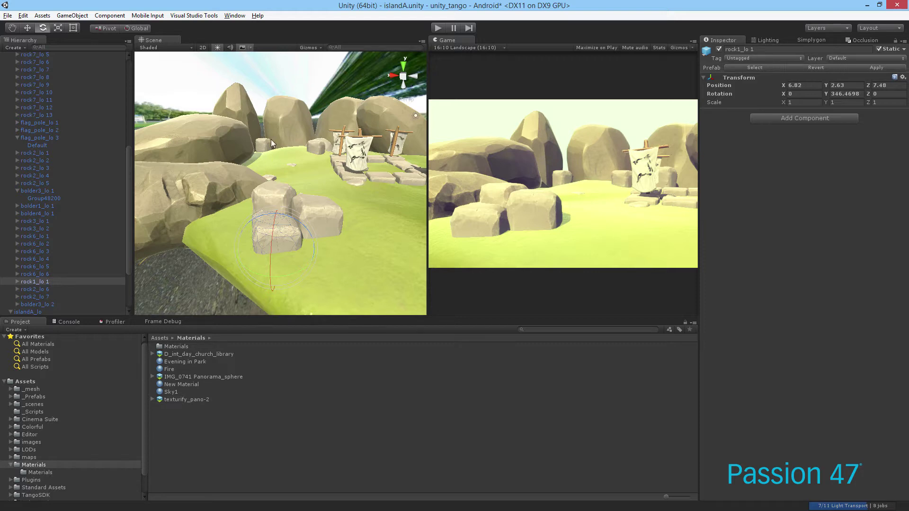
{"action": "left_click_drag", "start_coordinate": [300, 197], "coordinate": [241, 115], "text": "alt"}
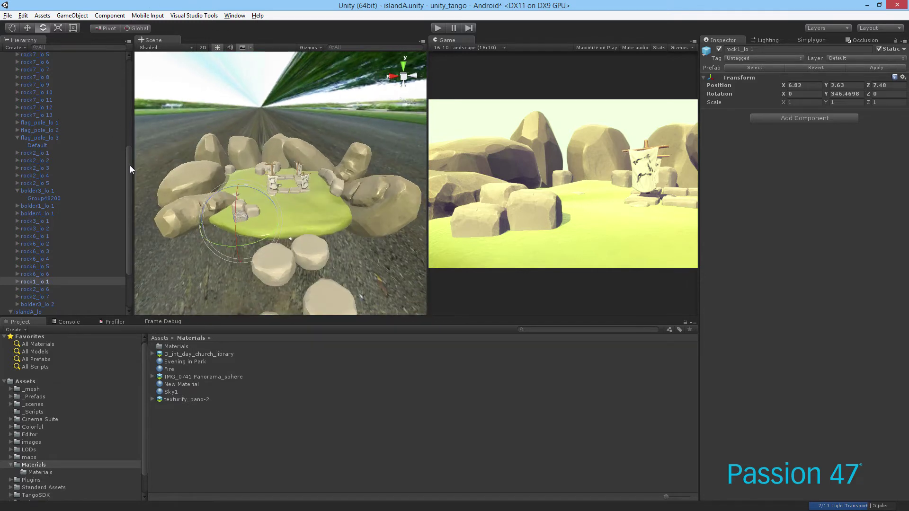
{"action": "left_click_drag", "start_coordinate": [130, 165], "coordinate": [84, 61]}
{"action": "left_click", "coordinate": [85, 58]}
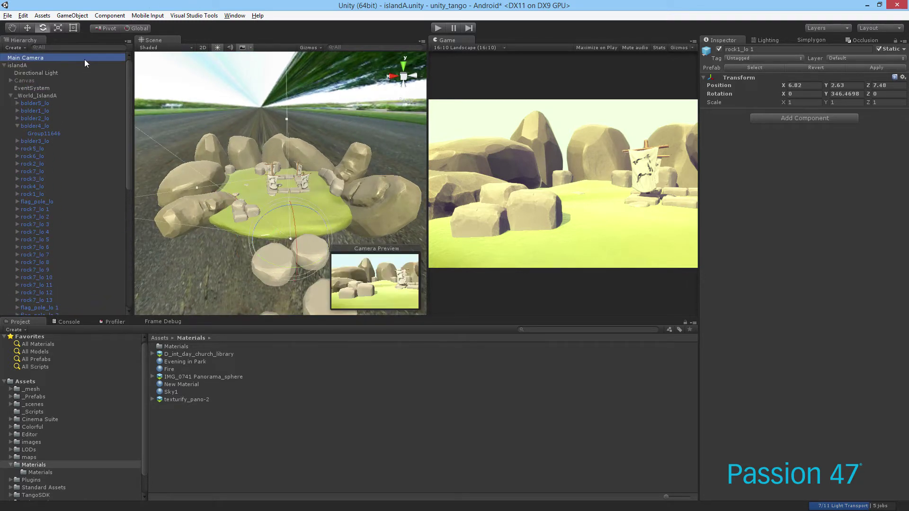
{"action": "left_click_drag", "start_coordinate": [256, 223], "coordinate": [309, 112], "text": "alt"}
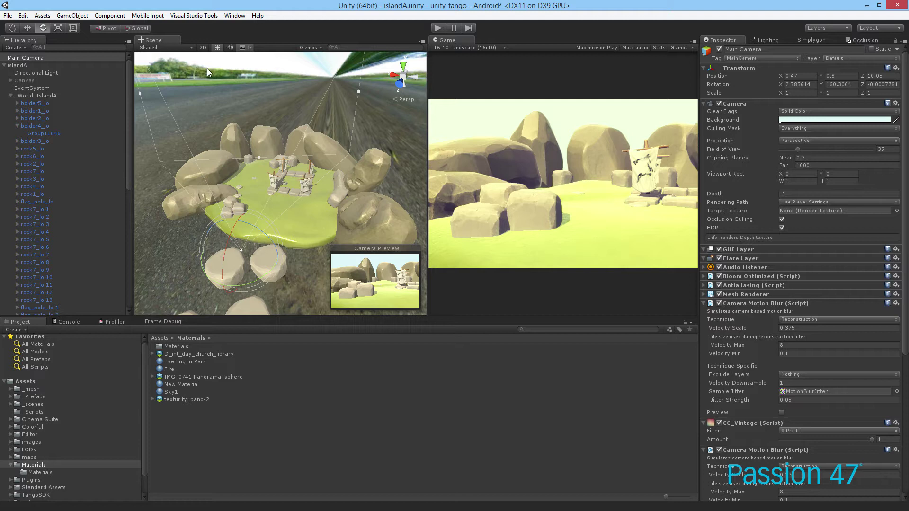
Step: Review the _World_IslandA parent object, and open the Occlusion Culling settings with the Main Camera selected
{"action": "left_click", "coordinate": [37, 95]}
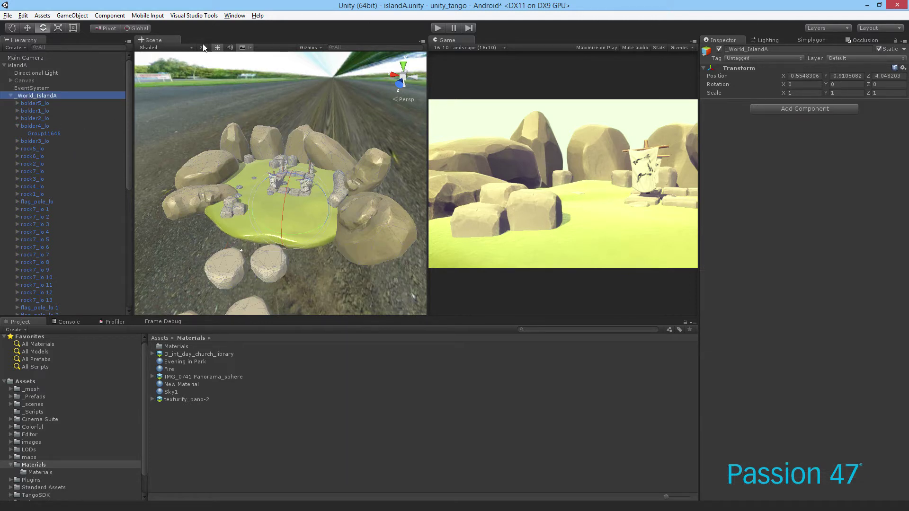
{"action": "left_click", "coordinate": [42, 58]}
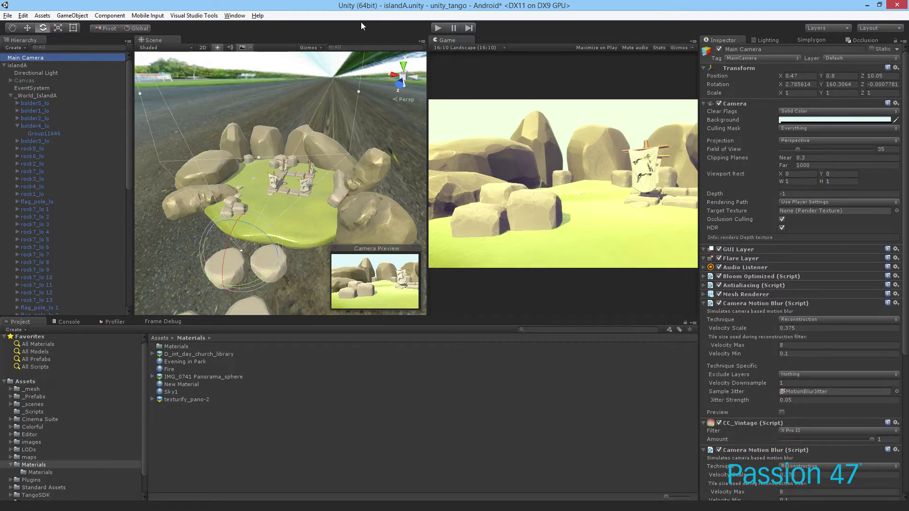
{"action": "left_click", "coordinate": [234, 15]}
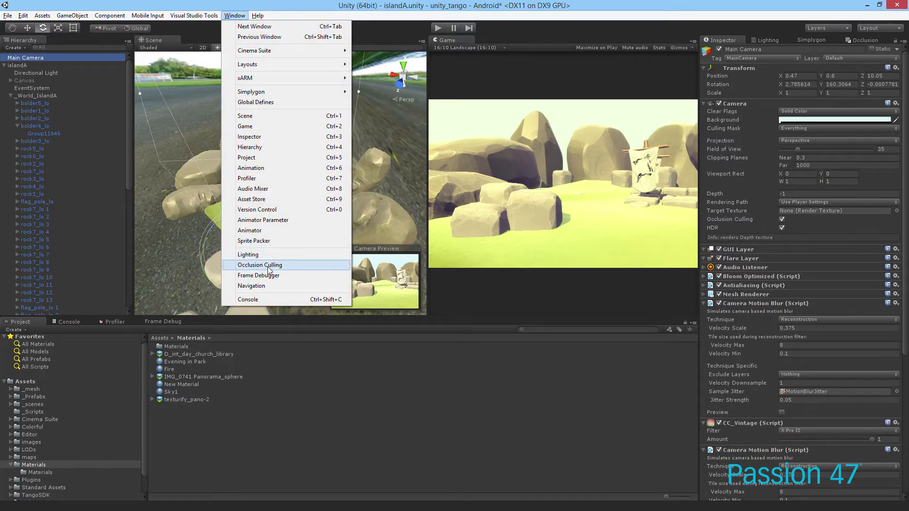
{"action": "left_click", "coordinate": [291, 265]}
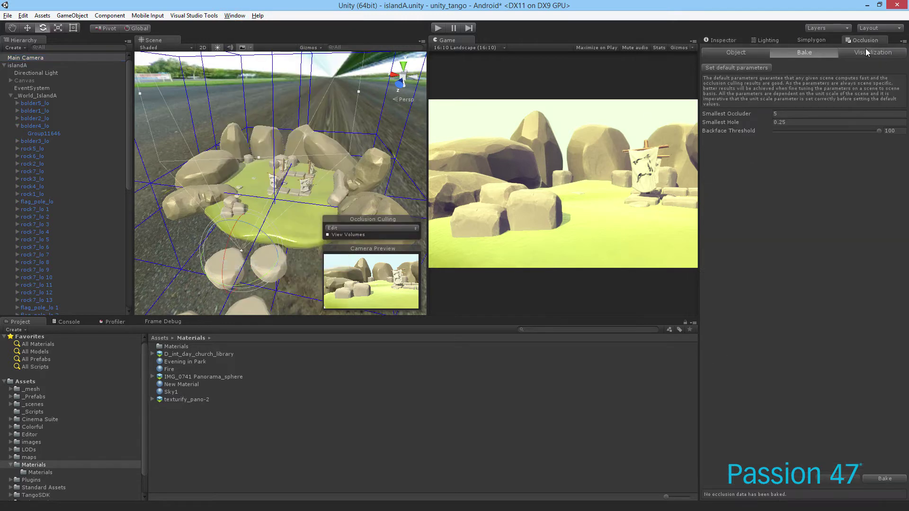
Step: Turn off View Volumes and enable Occluder Static and Occludee Static for the Main Camera's Mesh Renderer in the occlusion object settings
{"action": "left_click", "coordinate": [736, 53]}
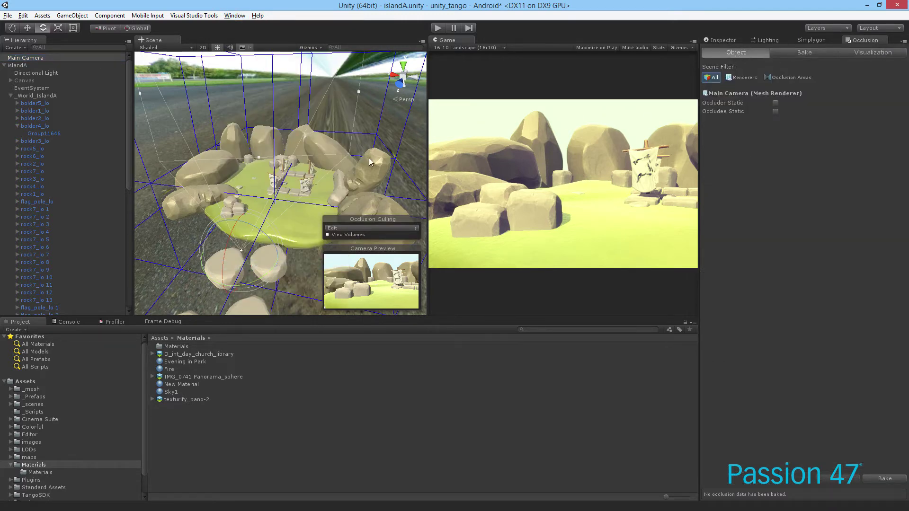
{"action": "left_click", "coordinate": [361, 234]}
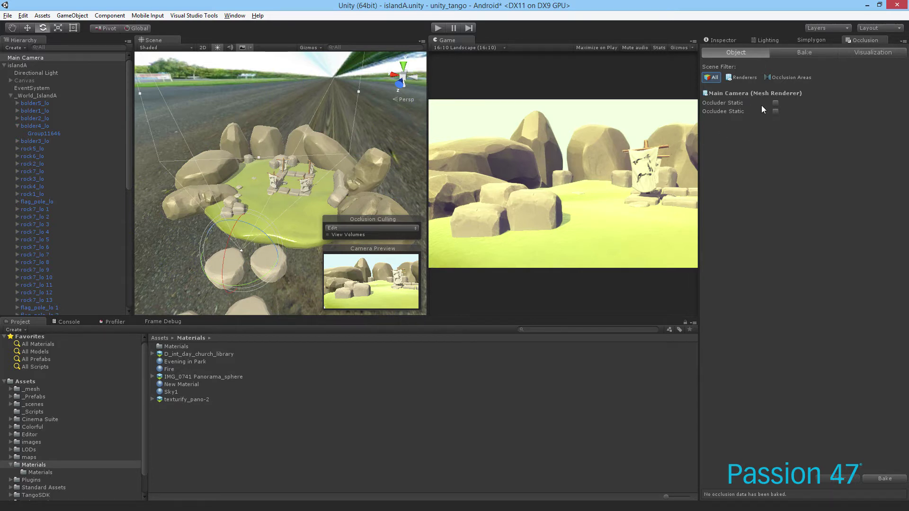
{"action": "left_click", "coordinate": [774, 103]}
{"action": "left_click", "coordinate": [775, 111]}
Step: Filter the scene to renderers and check the static settings of Group31137 in its properties and in the occlusion settings
{"action": "left_click", "coordinate": [746, 78]}
{"action": "left_click", "coordinate": [786, 77]}
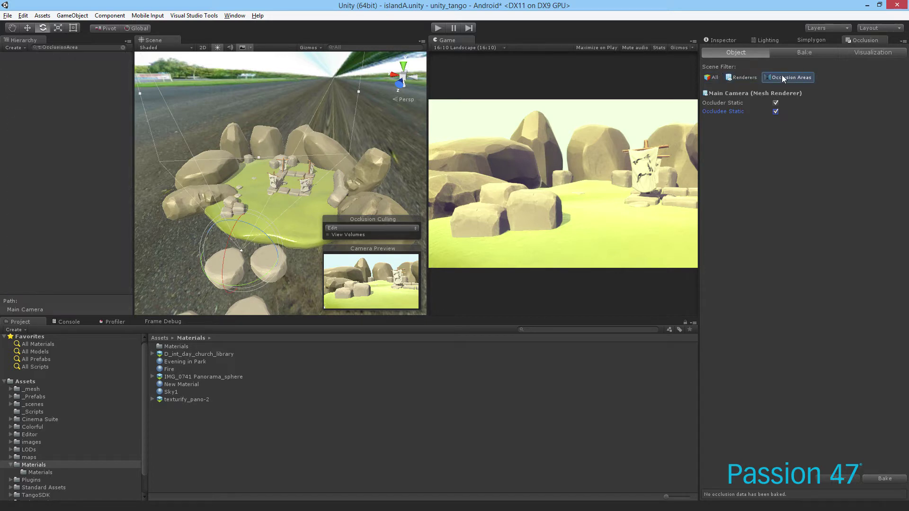
{"action": "left_click", "coordinate": [742, 78]}
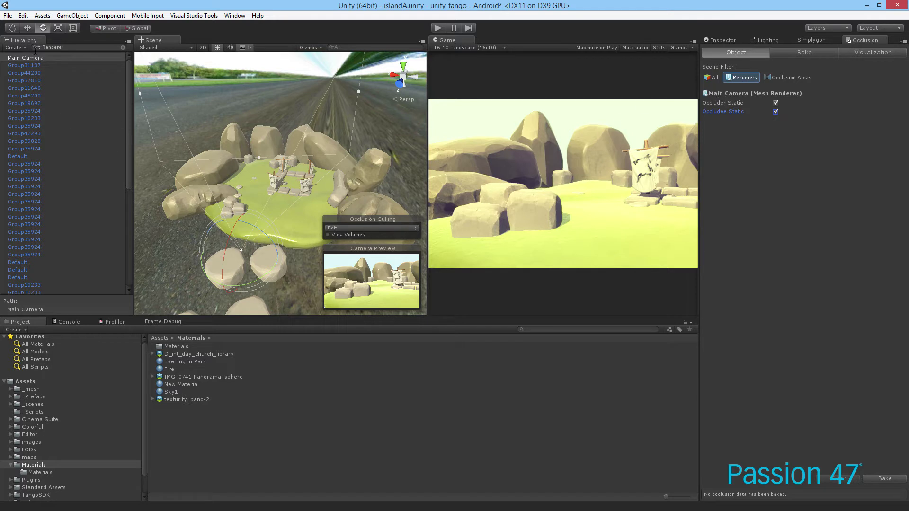
{"action": "left_click", "coordinate": [35, 66]}
{"action": "left_click", "coordinate": [727, 41]}
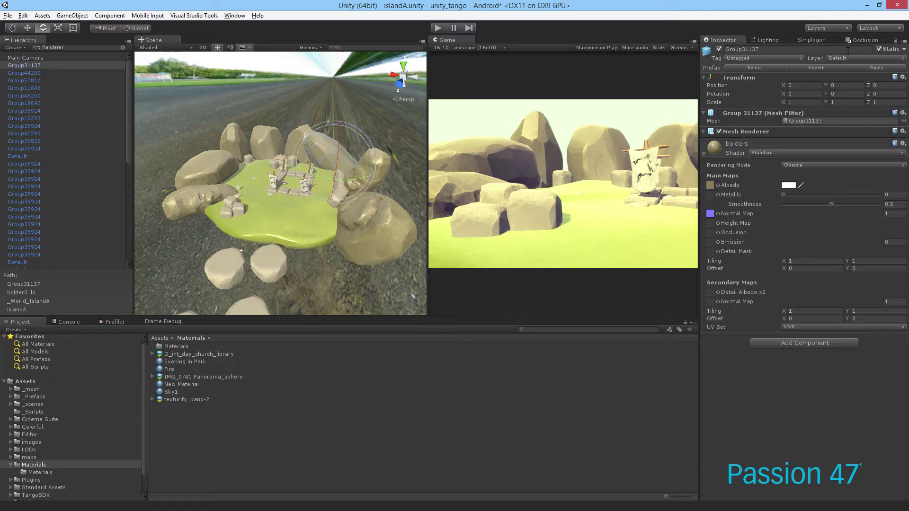
{"action": "left_click", "coordinate": [862, 40]}
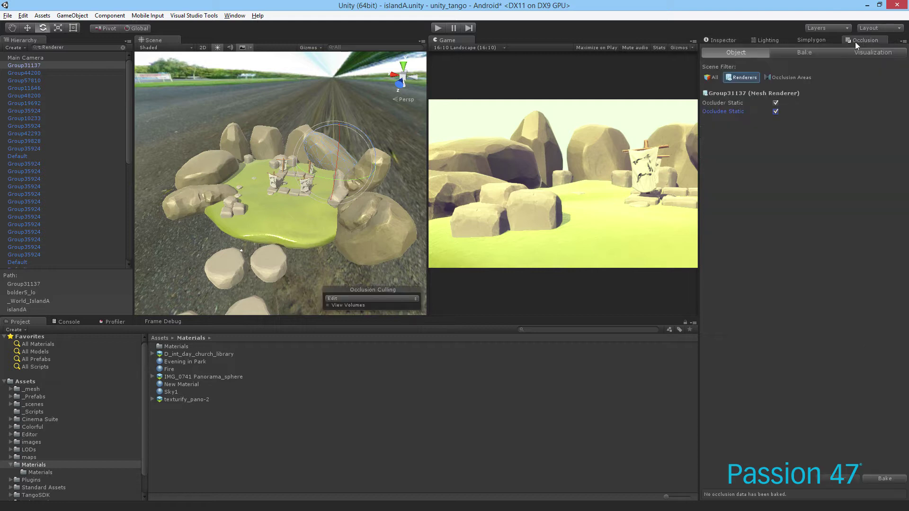
Step: Check the scene's occlusion areas, return the filter to renderers, and view the rock ring from behind the island
{"action": "left_click", "coordinate": [804, 79]}
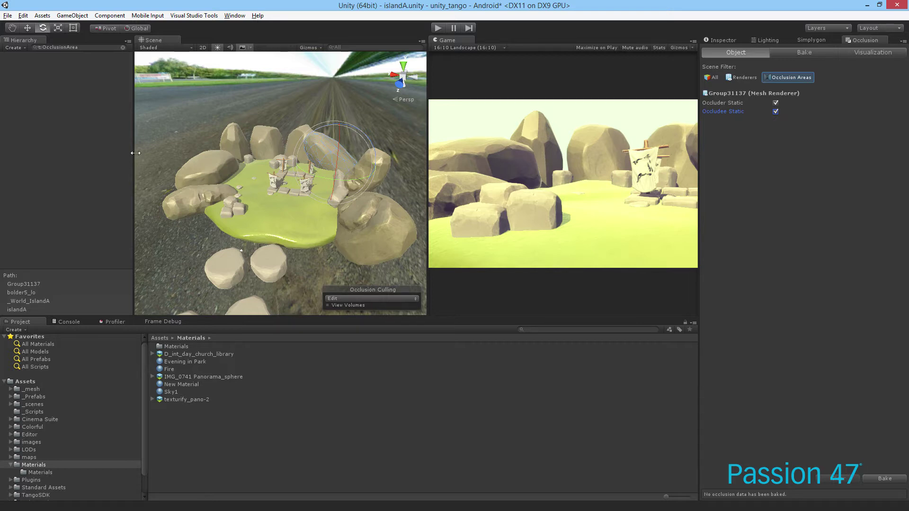
{"action": "left_click", "coordinate": [737, 77]}
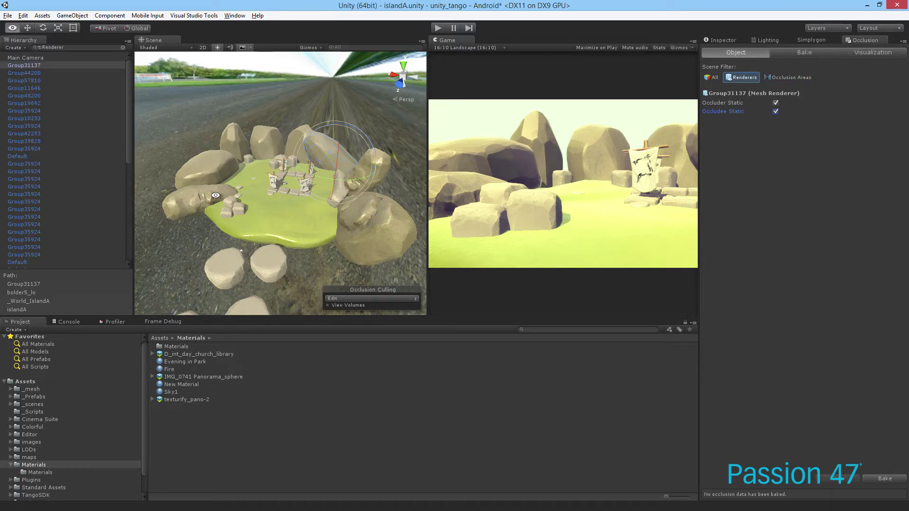
{"action": "left_click_drag", "start_coordinate": [245, 164], "coordinate": [396, 103], "text": "alt"}
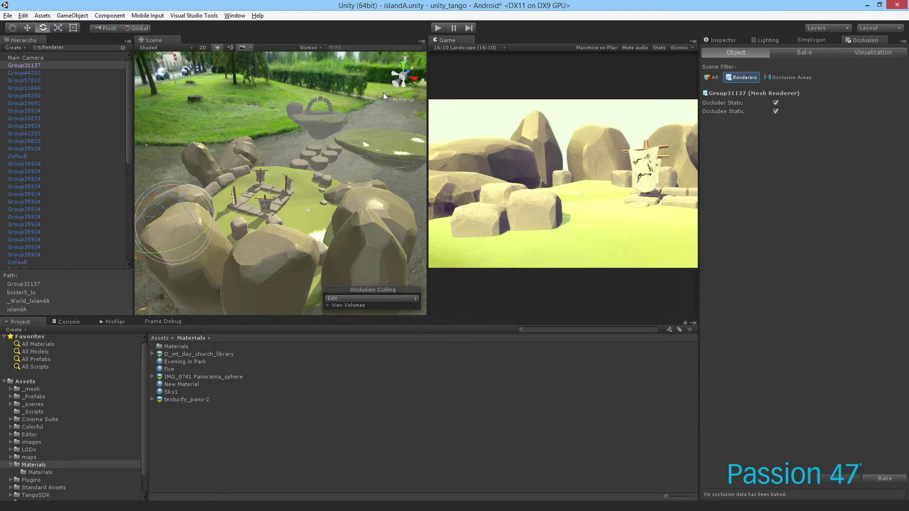
Step: Review the occlusion bake parameters and bake the scene's occlusion data with the default values
{"action": "left_click", "coordinate": [799, 50]}
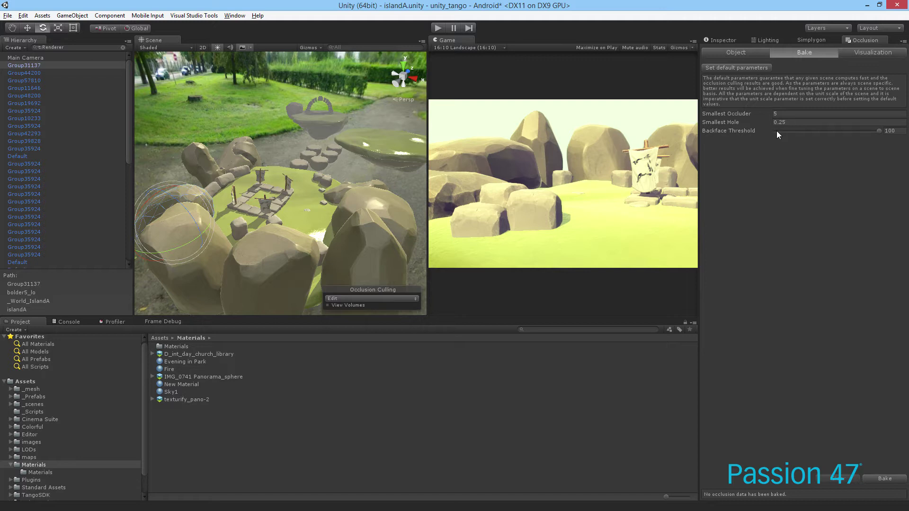
{"action": "mouse_move", "coordinate": [763, 112]}
{"action": "left_click_drag", "start_coordinate": [307, 205], "coordinate": [261, 96], "text": "alt"}
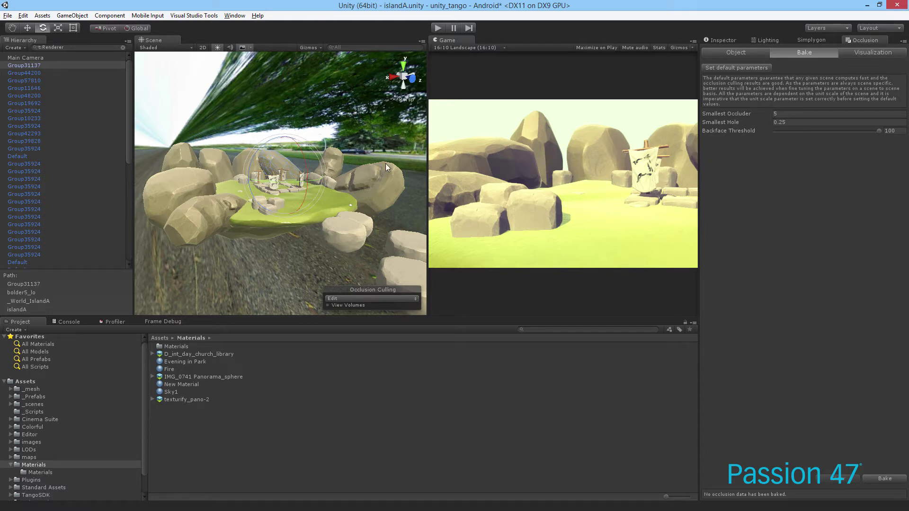
{"action": "left_click", "coordinate": [880, 479]}
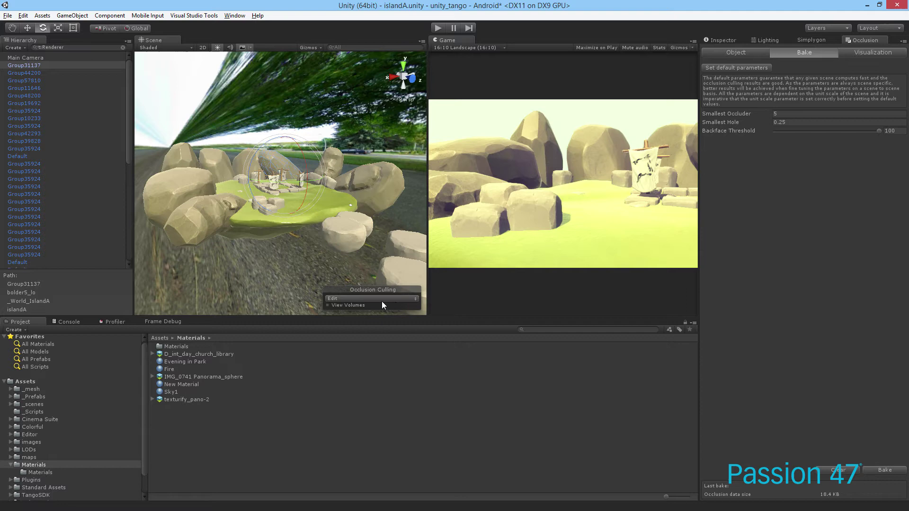
Step: Switch the scene's occlusion culling display to Visualize and select the Main Camera to examine which rocks are culled
{"action": "left_click_drag", "start_coordinate": [402, 275], "coordinate": [358, 298], "text": "alt"}
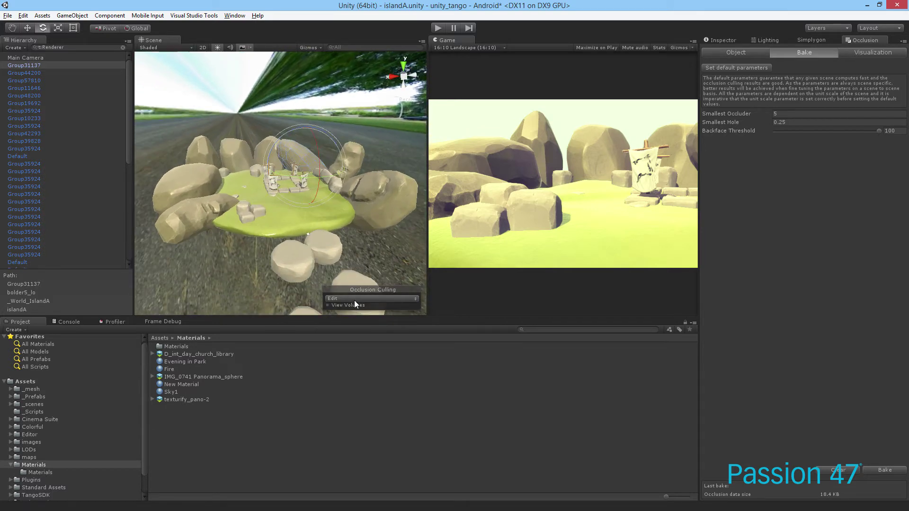
{"action": "left_click", "coordinate": [355, 300]}
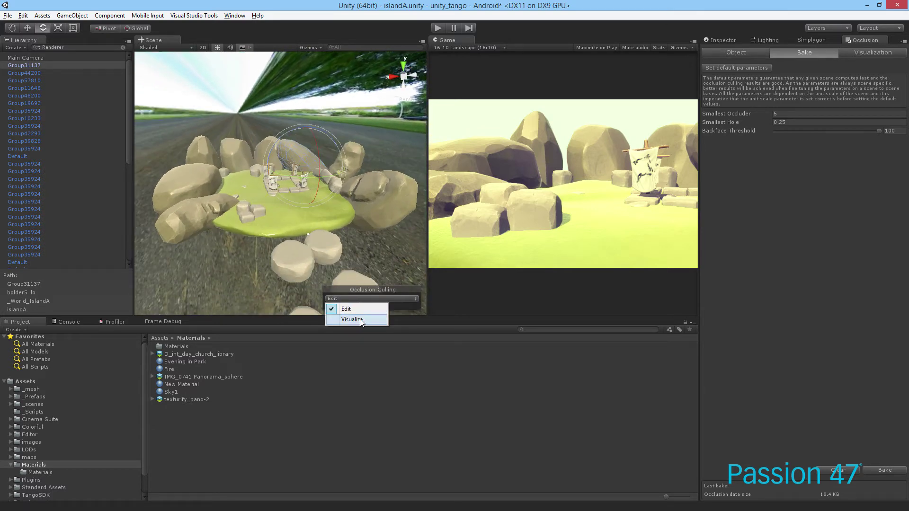
{"action": "left_click", "coordinate": [359, 321]}
{"action": "left_click_drag", "start_coordinate": [360, 280], "coordinate": [78, 69], "text": "alt"}
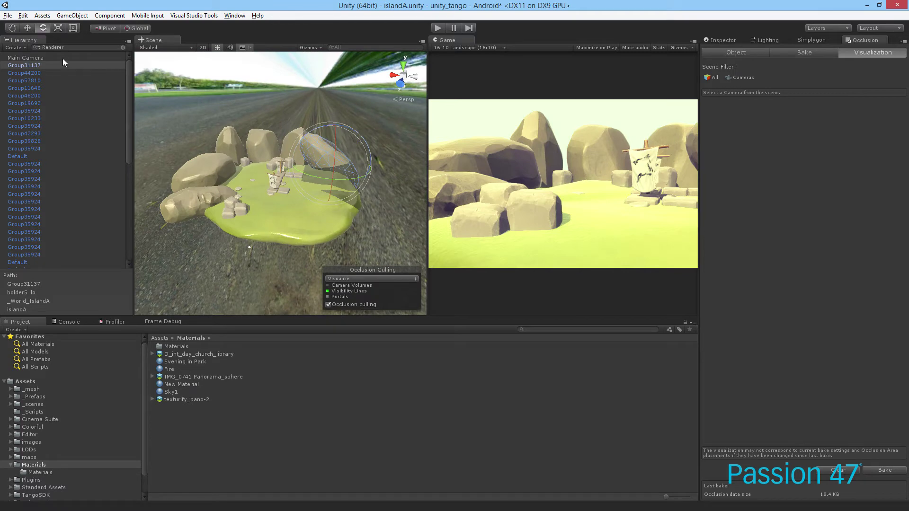
{"action": "left_click", "coordinate": [62, 56]}
{"action": "left_click_drag", "start_coordinate": [262, 145], "coordinate": [305, 165], "text": "alt"}
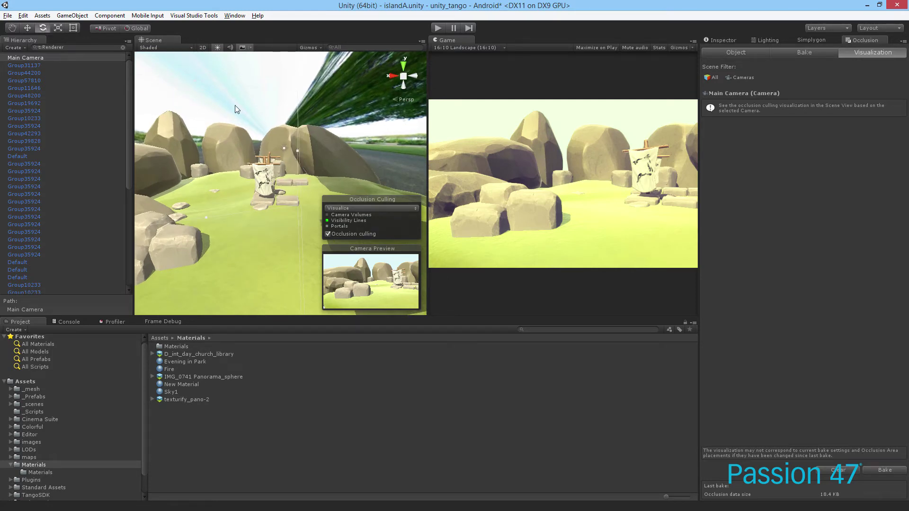
{"action": "left_click_drag", "start_coordinate": [236, 112], "coordinate": [264, 199], "text": "alt"}
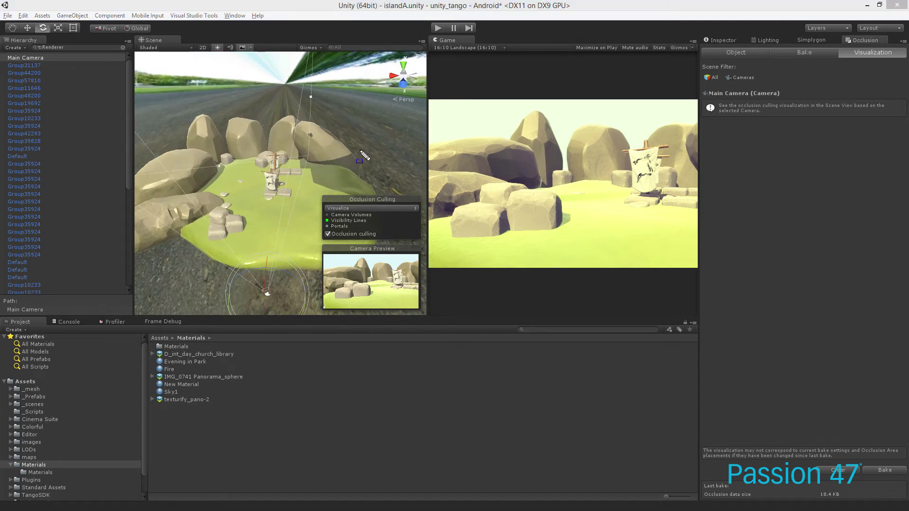
{"action": "left_click_drag", "start_coordinate": [315, 129], "coordinate": [429, 242]}
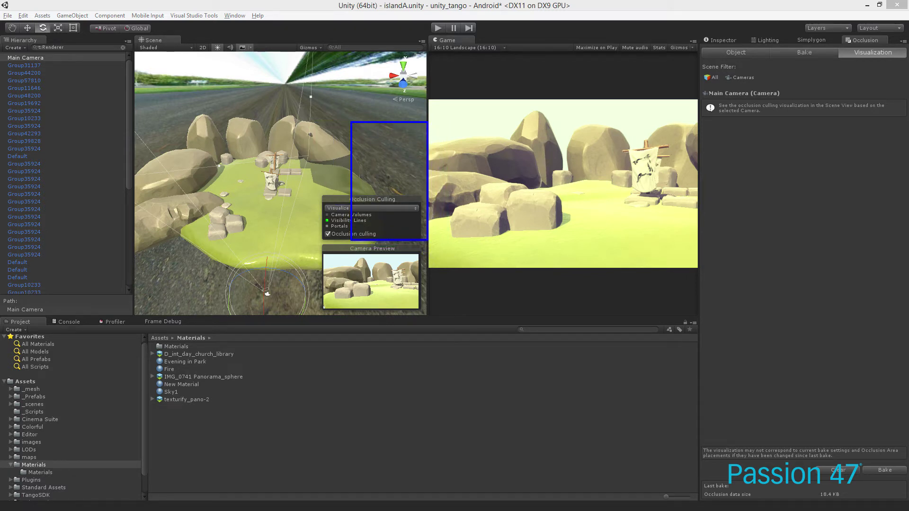
{"action": "mouse_move", "coordinate": [690, 124]}
{"action": "left_mouse_down"}
{"action": "mouse_move", "coordinate": [640, 142]}
{"action": "mouse_move", "coordinate": [736, 190]}
{"action": "left_mouse_up"}
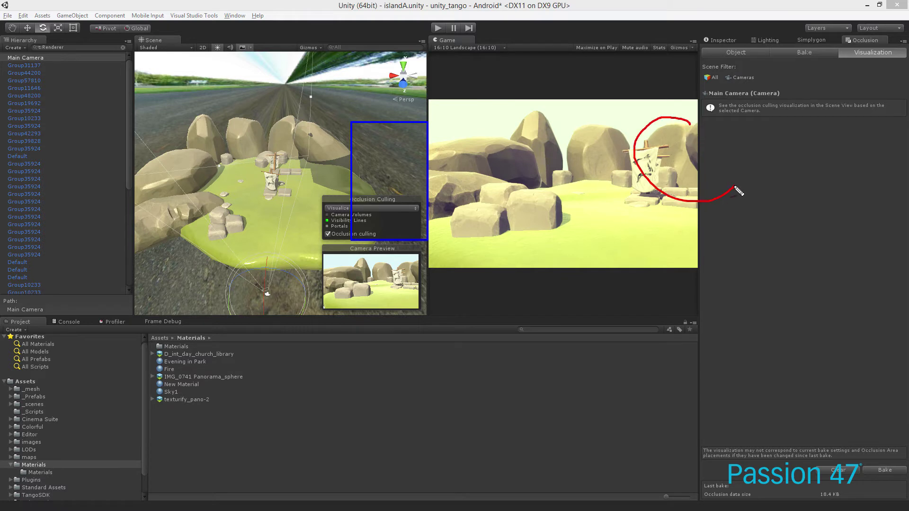
{"action": "mouse_move", "coordinate": [327, 116]}
{"action": "left_mouse_down"}
{"action": "mouse_move", "coordinate": [290, 129]}
{"action": "mouse_move", "coordinate": [318, 178]}
{"action": "mouse_move", "coordinate": [351, 128]}
{"action": "mouse_move", "coordinate": [329, 101]}
{"action": "mouse_move", "coordinate": [301, 125]}
{"action": "left_mouse_up"}
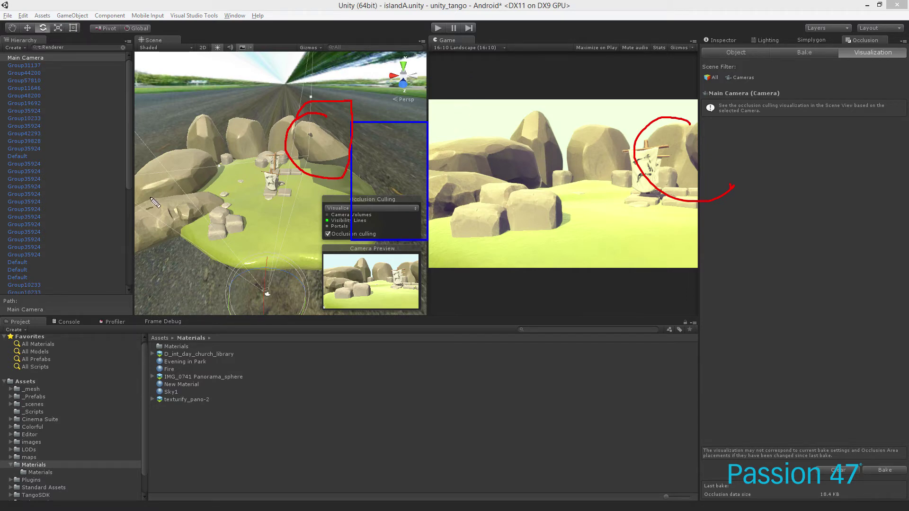
{"action": "key", "text": "Escape"}
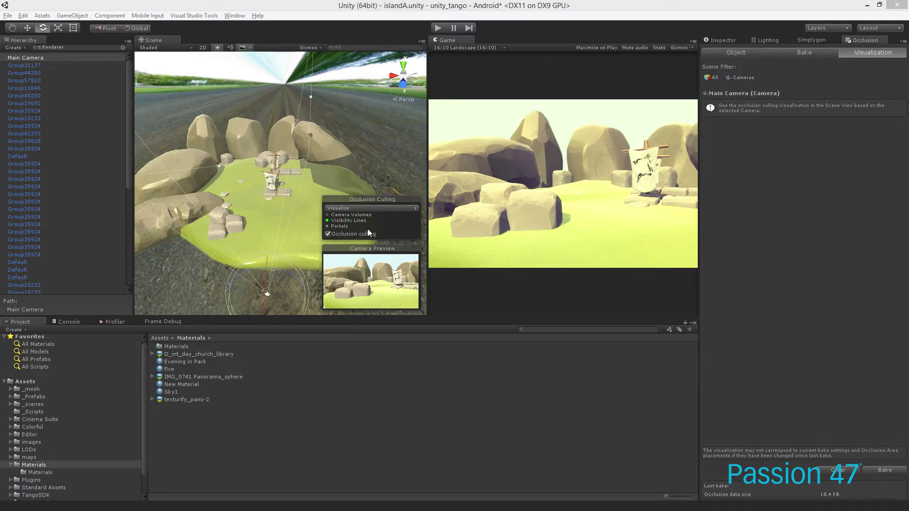
Step: Move the Main Camera back away from the rock island until several islands fall within its view
{"action": "mouse_move", "coordinate": [237, 263]}
{"action": "left_mouse_down", "text": "alt"}
{"action": "mouse_move", "coordinate": [265, 261]}
{"action": "mouse_move", "coordinate": [396, 167]}
{"action": "mouse_move", "coordinate": [352, 159]}
{"action": "mouse_move", "coordinate": [336, 172]}
{"action": "mouse_move", "coordinate": [333, 158]}
{"action": "mouse_move", "coordinate": [407, 163]}
{"action": "mouse_move", "coordinate": [541, 199]}
{"action": "left_mouse_up", "text": "alt"}
{"action": "scroll", "coordinate": [417, 189], "scroll_direction": "down", "scroll_amount": 5}
{"action": "middle_click_drag", "start_coordinate": [417, 189], "coordinate": [345, 150], "text": "alt"}
{"action": "left_click_drag", "start_coordinate": [345, 150], "coordinate": [288, 176], "text": "alt"}
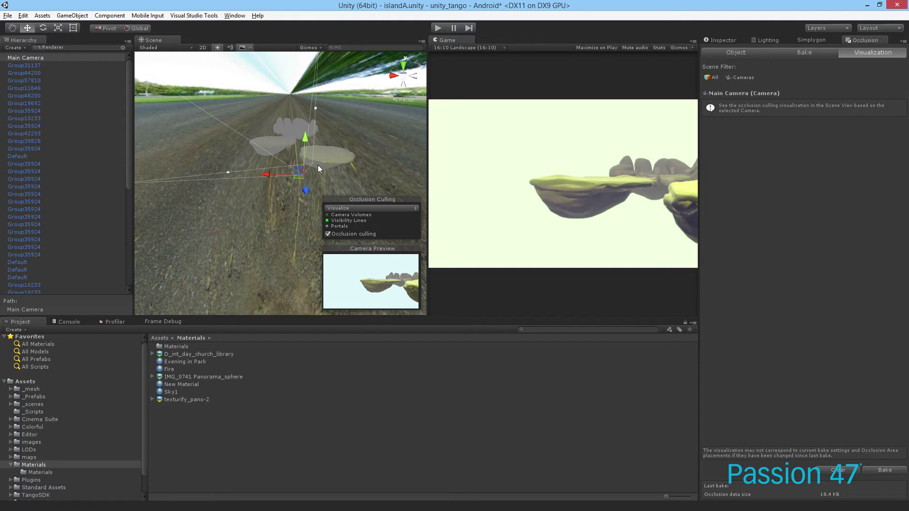
Step: Rotate the Main Camera toward the arch island to test which islands are culled outside its view
{"action": "key", "text": "e"}
{"action": "left_click_drag", "start_coordinate": [298, 173], "coordinate": [272, 215], "text": "alt"}
{"action": "right_click_drag", "start_coordinate": [272, 215], "coordinate": [408, 207], "text": "alt"}
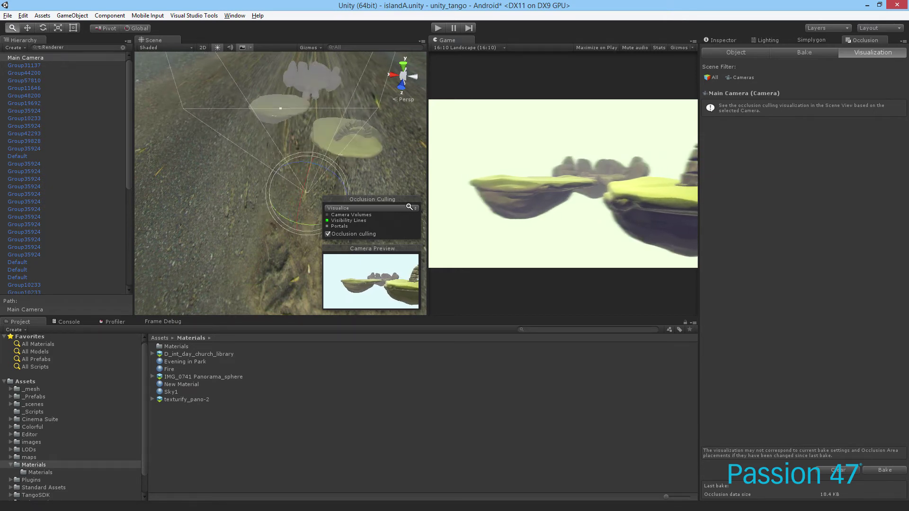
{"action": "left_click_drag", "start_coordinate": [409, 207], "coordinate": [243, 118], "text": "alt"}
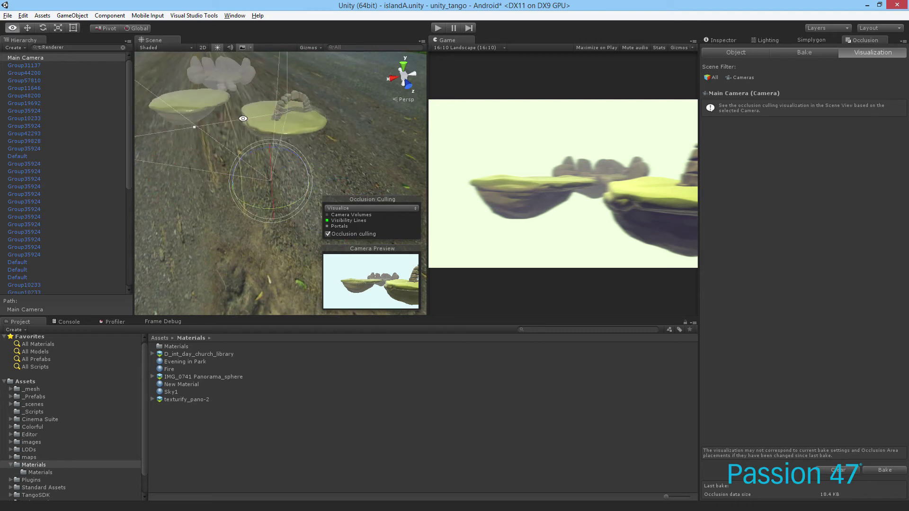
{"action": "left_click_drag", "start_coordinate": [285, 207], "coordinate": [332, 108]}
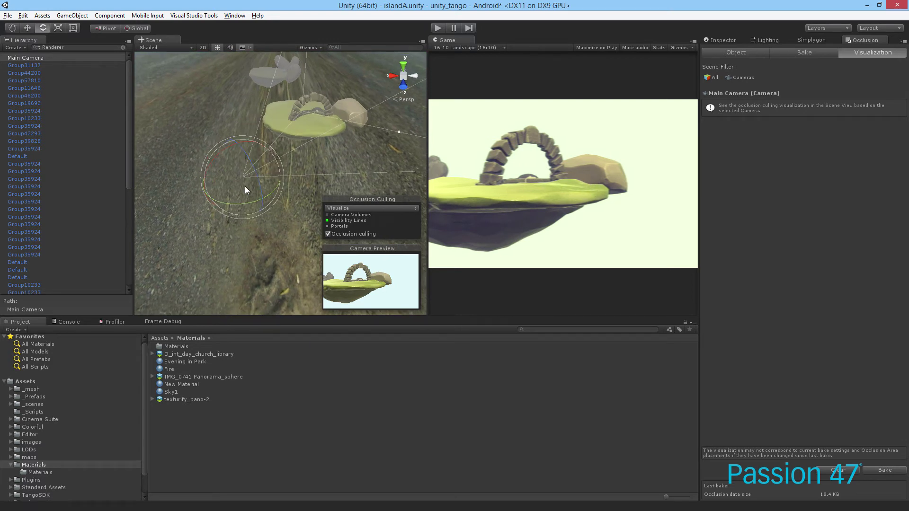
Step: Return to the occlusion bake settings and undo the last Main Camera changes
{"action": "left_click", "coordinate": [803, 53]}
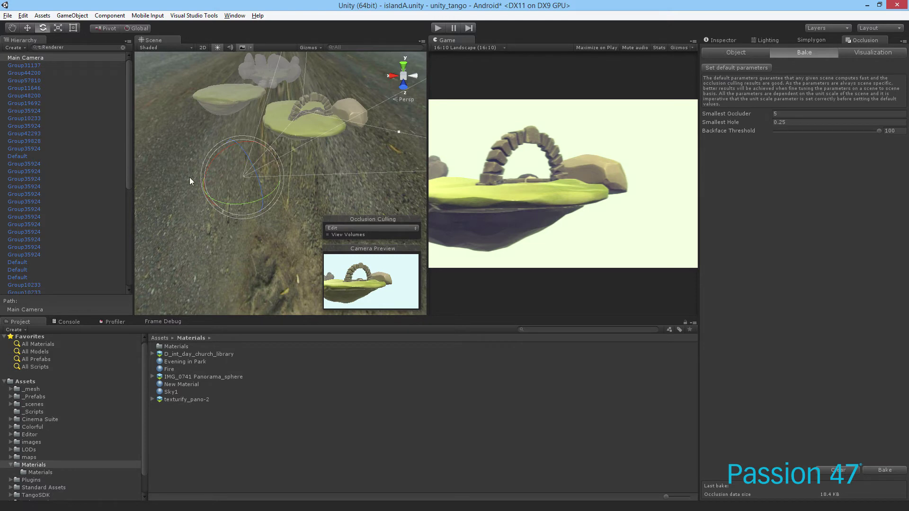
{"action": "left_click_drag", "start_coordinate": [252, 170], "coordinate": [300, 180], "text": "alt"}
{"action": "key", "text": "ctrl+z"}
{"action": "key", "text": "ctrl+z"}
{"action": "key", "text": "ctrl+z"}
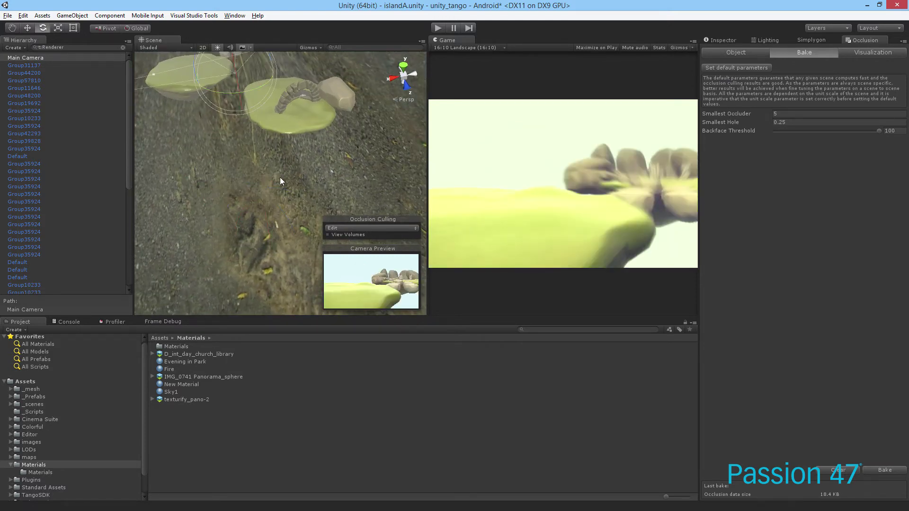
Step: Reselect the Main Camera and move it forward to the stepping stones in front of the rock island
{"action": "middle_click_drag", "start_coordinate": [280, 178], "coordinate": [263, 264]}
{"action": "key", "text": "w"}
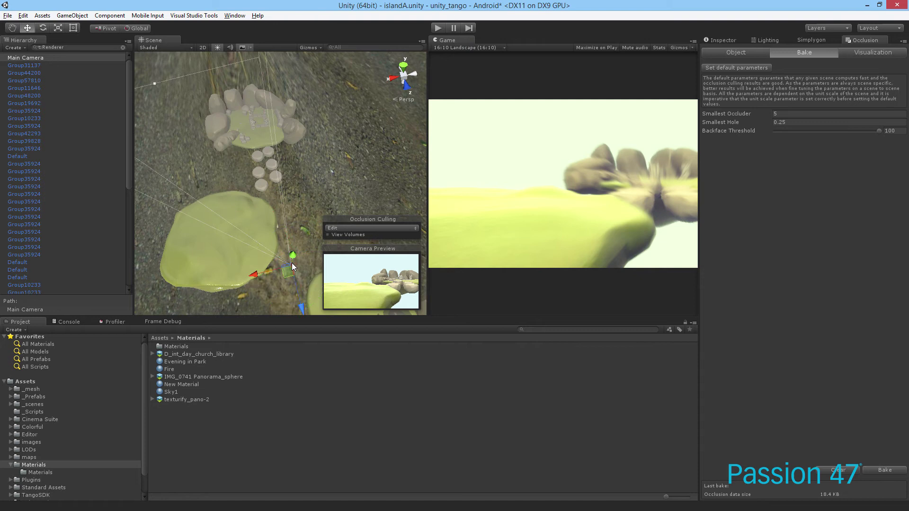
{"action": "left_click_drag", "start_coordinate": [278, 264], "coordinate": [272, 201]}
{"action": "left_click", "coordinate": [44, 65]}
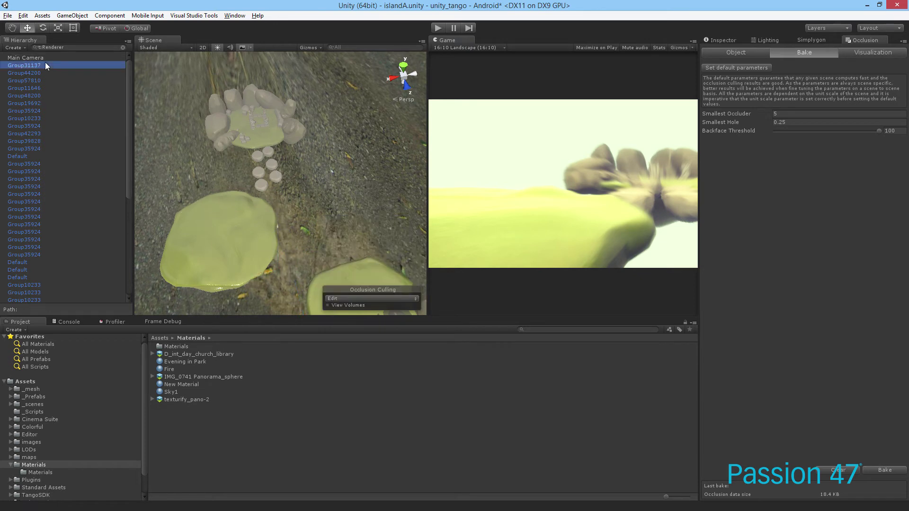
{"action": "left_click", "coordinate": [53, 57]}
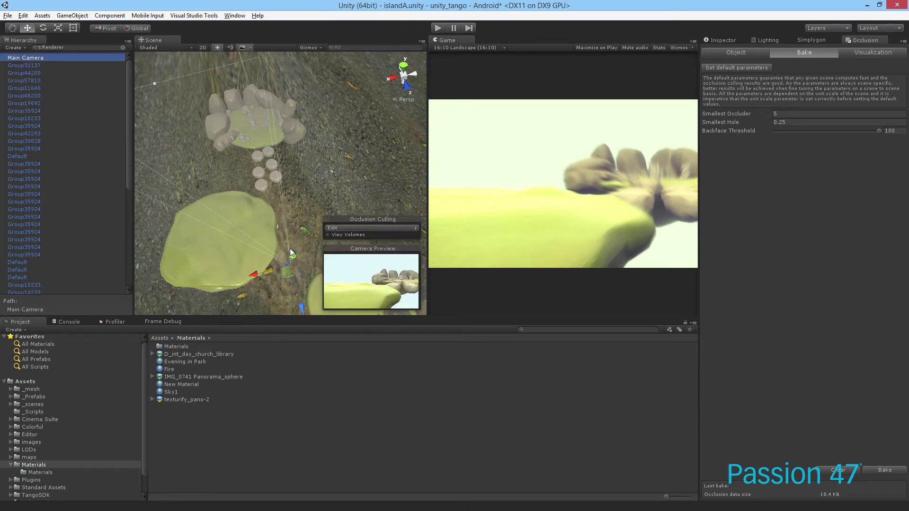
{"action": "left_click_drag", "start_coordinate": [282, 274], "coordinate": [276, 176]}
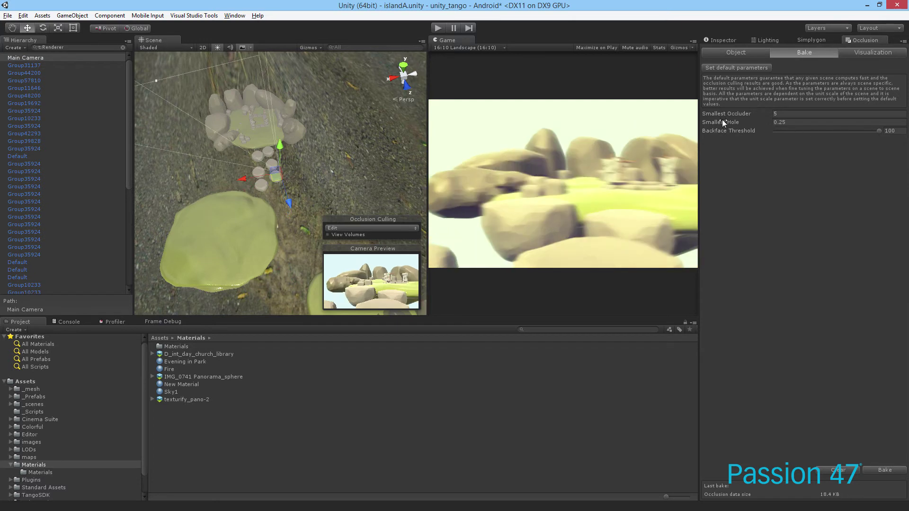
Step: Set the Smallest Occluder to 2 and bake the occlusion data again
{"action": "left_click", "coordinate": [731, 112]}
{"action": "type", "text": "4.49"}
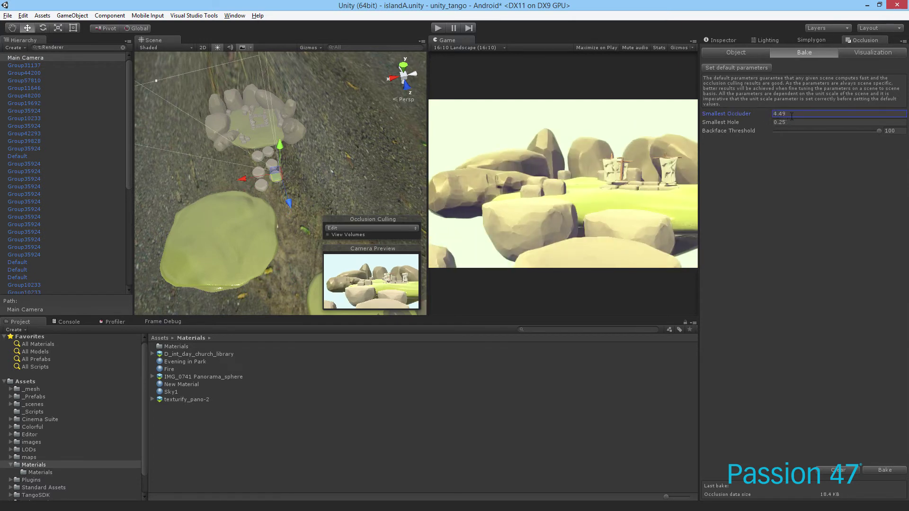
{"action": "key", "text": "Return"}
{"action": "type", "text": "2"}
{"action": "left_click", "coordinate": [885, 470]}
Step: Turn on View Volumes and examine the baked occlusion cells around the islands
{"action": "left_click_drag", "start_coordinate": [289, 145], "coordinate": [257, 83], "text": "alt"}
{"action": "left_click", "coordinate": [349, 235]}
{"action": "middle_click_drag", "start_coordinate": [257, 82], "coordinate": [218, 47]}
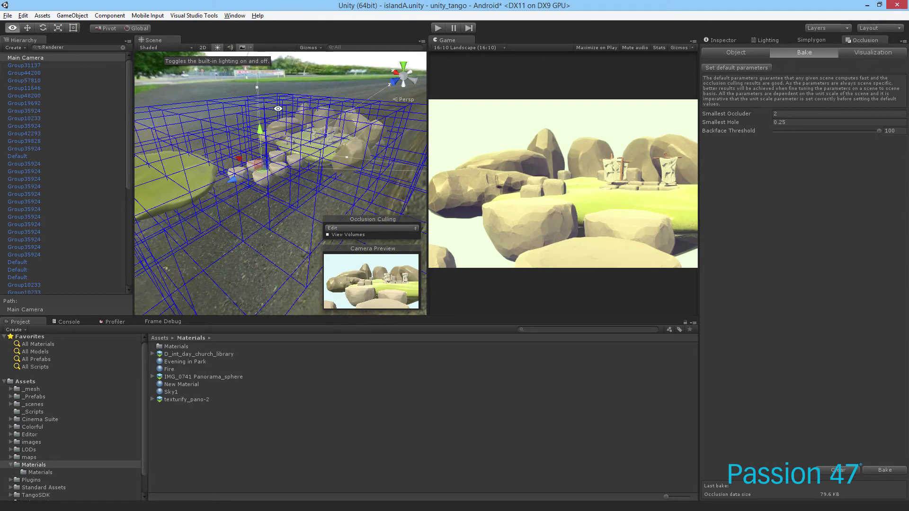
{"action": "right_click_drag", "start_coordinate": [245, 115], "coordinate": [341, 164], "text": "alt"}
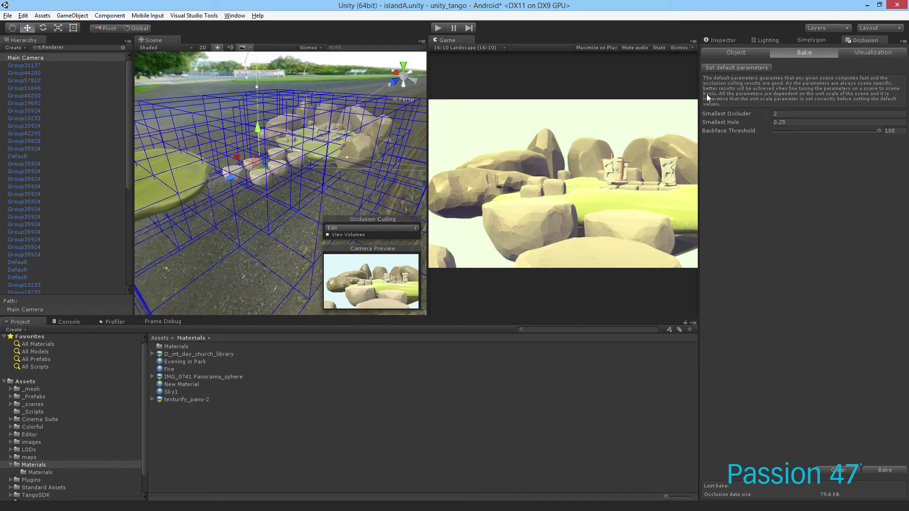
Step: Set the Smallest Occluder to 1 and rebake the occlusion data
{"action": "left_click", "coordinate": [786, 115]}
{"action": "type", "text": "1"}
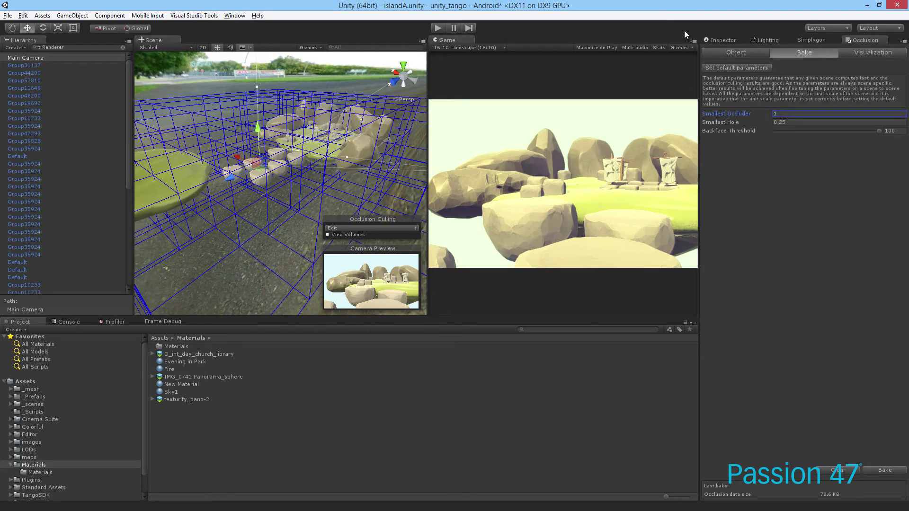
{"action": "left_click", "coordinate": [893, 471]}
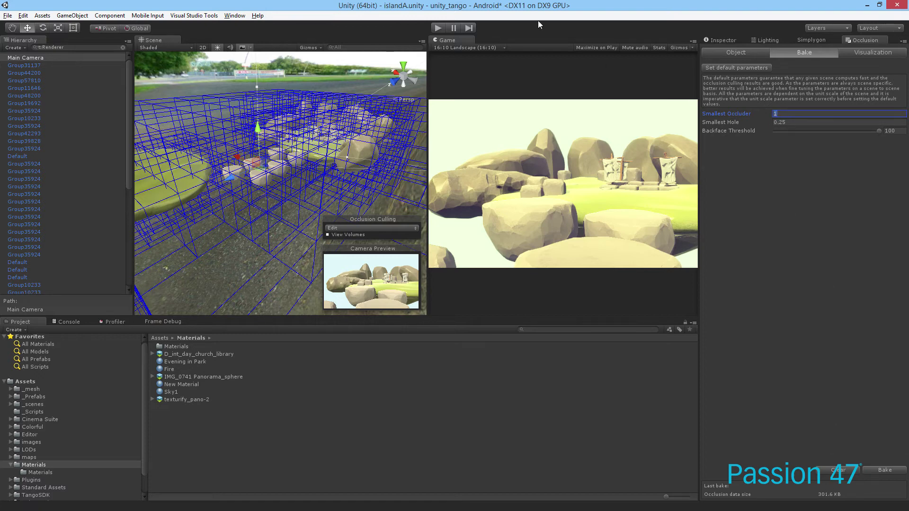
Step: Rebake with the Smallest Occluder at 0.5 and inspect the view volumes around the stepping stones up close
{"action": "left_click", "coordinate": [881, 469]}
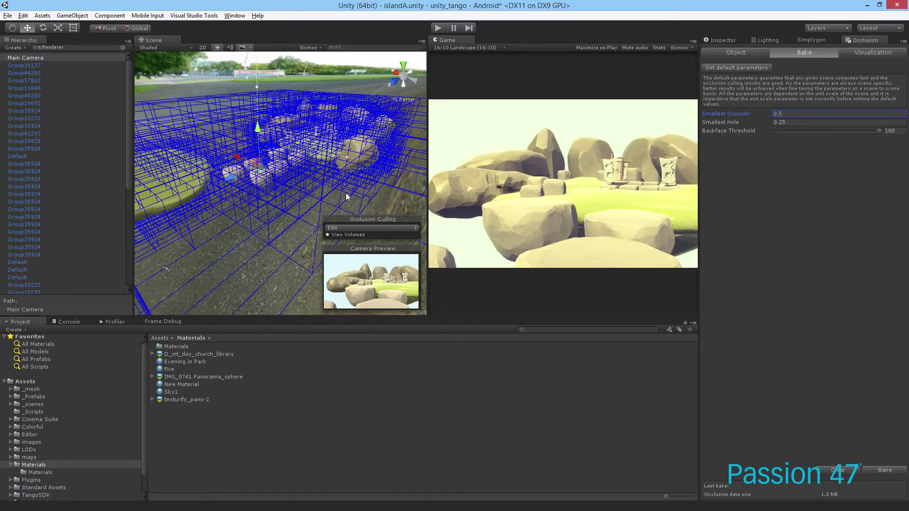
{"action": "left_click_drag", "start_coordinate": [300, 132], "coordinate": [242, 135], "text": "alt"}
{"action": "right_click_drag", "start_coordinate": [241, 135], "coordinate": [276, 357], "text": "alt"}
{"action": "left_click_drag", "start_coordinate": [270, 116], "coordinate": [374, 144], "text": "alt"}
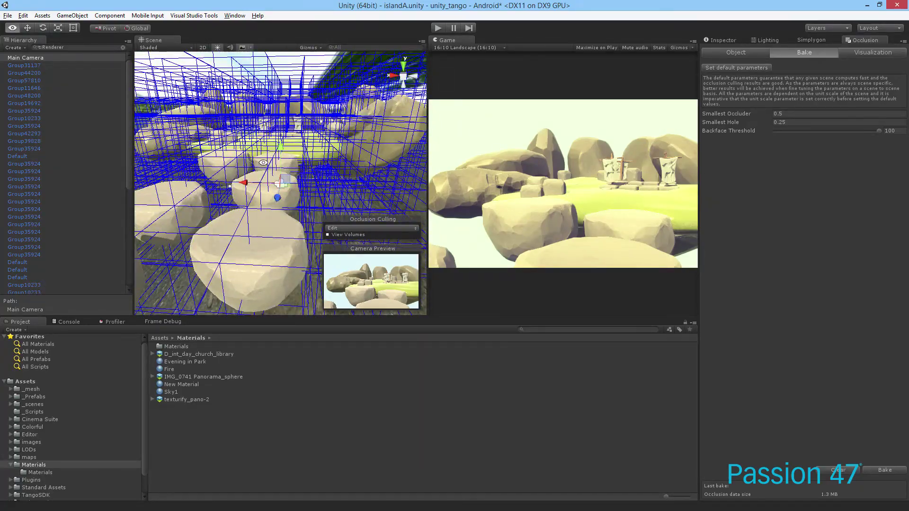
{"action": "left_click_drag", "start_coordinate": [263, 162], "coordinate": [294, 184], "text": "alt"}
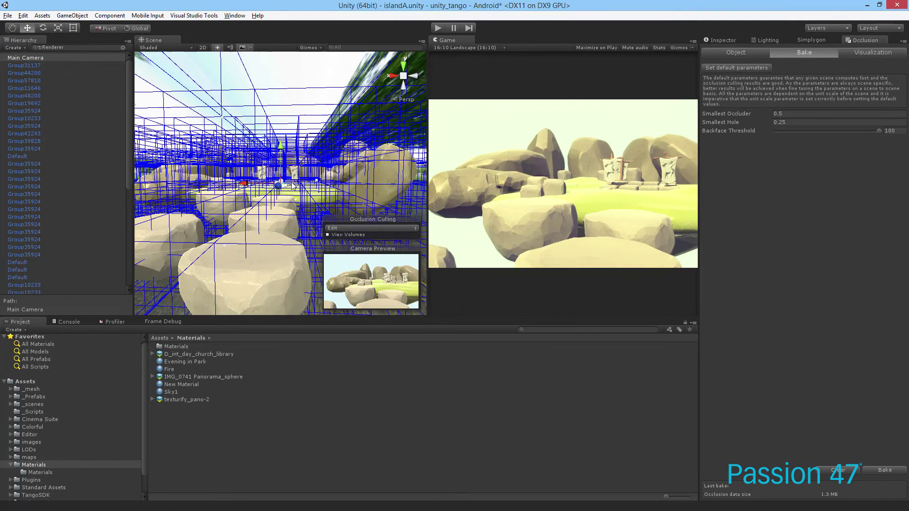
{"action": "left_click_drag", "start_coordinate": [350, 172], "coordinate": [629, 155], "text": "alt"}
Step: Set the Smallest Occluder to 4 and rebake the occlusion data
{"action": "left_click", "coordinate": [738, 113]}
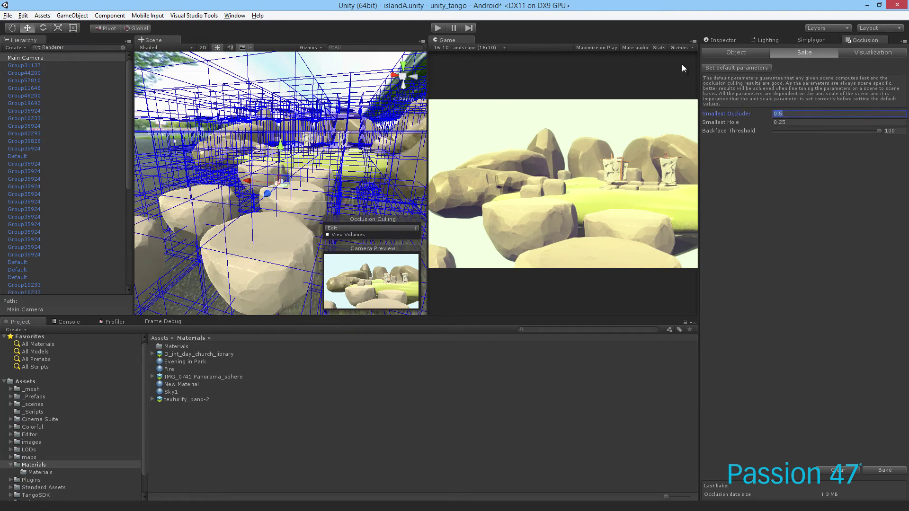
{"action": "type", "text": "4"}
{"action": "left_click", "coordinate": [885, 470]}
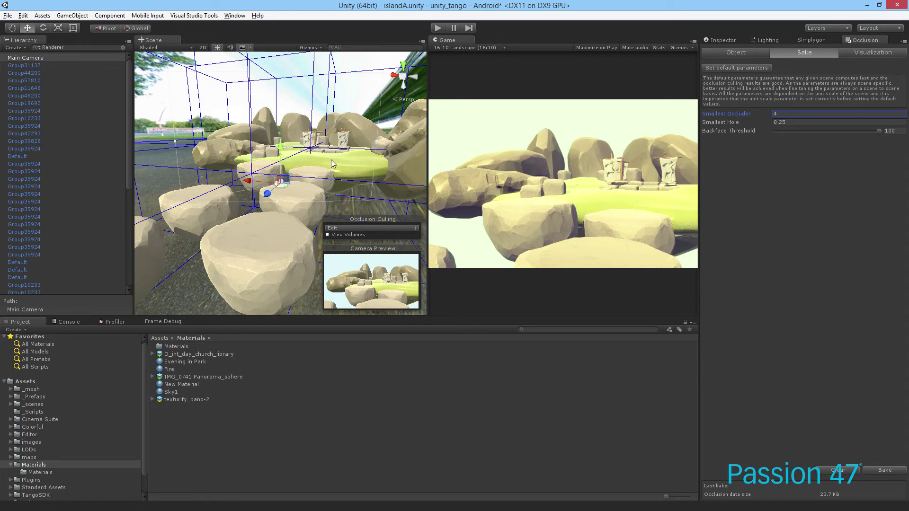
Step: Move the large boulder to the island's front edge between the Main Camera and the temple ruins, and rebake the occlusion data
{"action": "left_click_drag", "start_coordinate": [320, 172], "coordinate": [359, 189], "text": "alt"}
{"action": "left_click", "coordinate": [374, 142]}
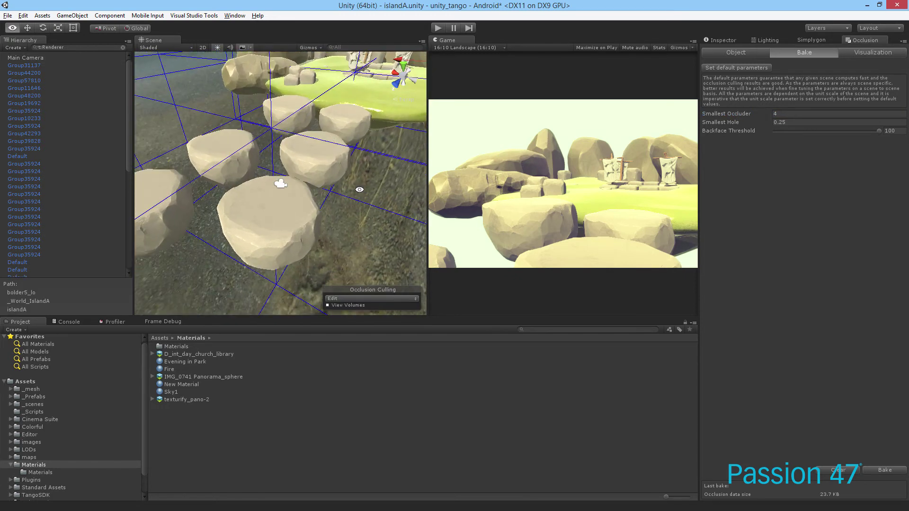
{"action": "right_click_drag", "start_coordinate": [367, 133], "coordinate": [313, 19], "text": "alt"}
{"action": "middle_click_drag", "start_coordinate": [360, 90], "coordinate": [299, 166], "text": "alt"}
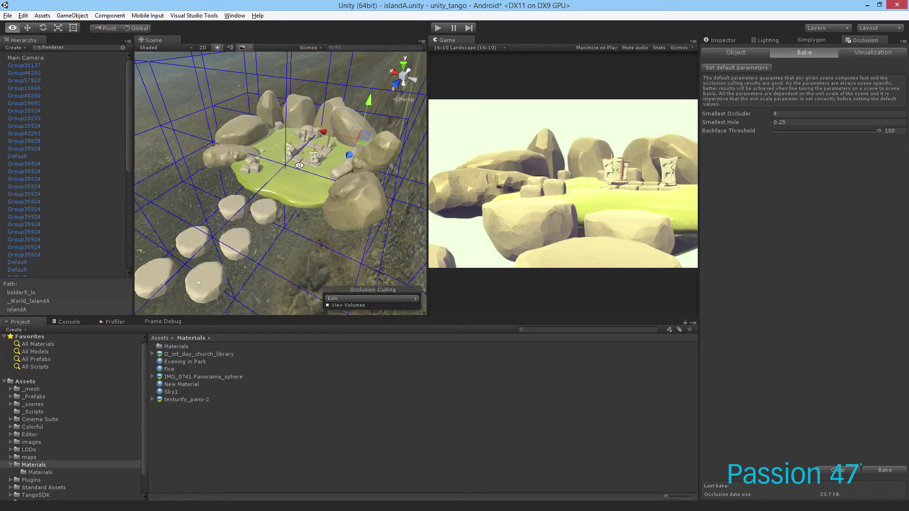
{"action": "left_click_drag", "start_coordinate": [300, 165], "coordinate": [327, 107], "text": "alt"}
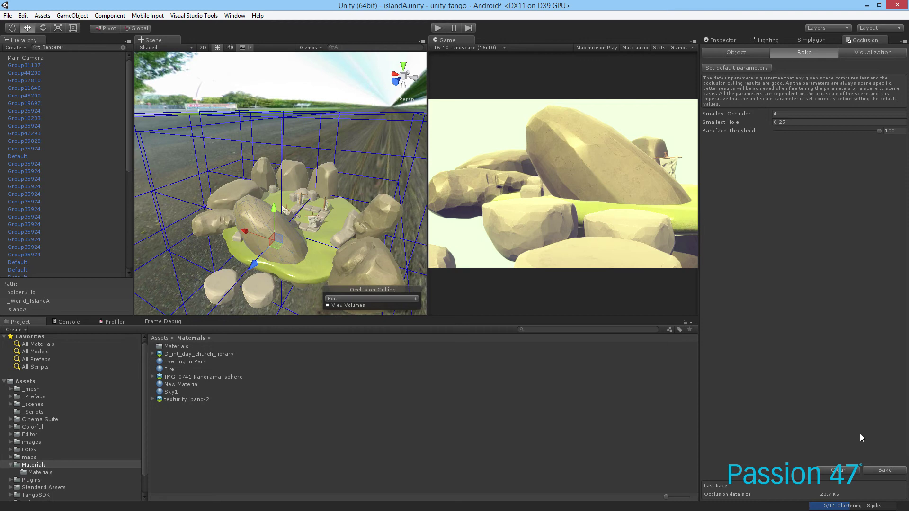
{"action": "left_click", "coordinate": [894, 473]}
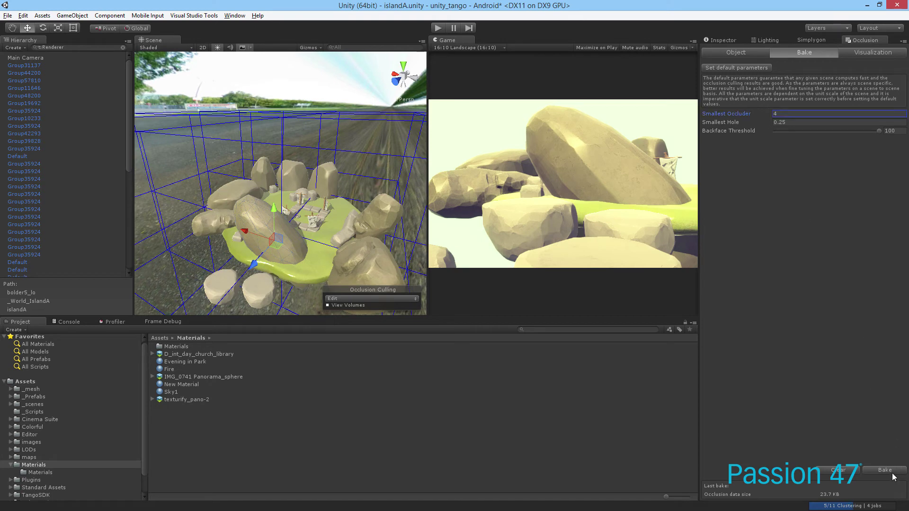
{"action": "left_click", "coordinate": [889, 469]}
Step: Select the Main Camera and switch the occlusion culling display from Edit to Visualize
{"action": "left_click_drag", "start_coordinate": [384, 239], "coordinate": [332, 256], "text": "alt"}
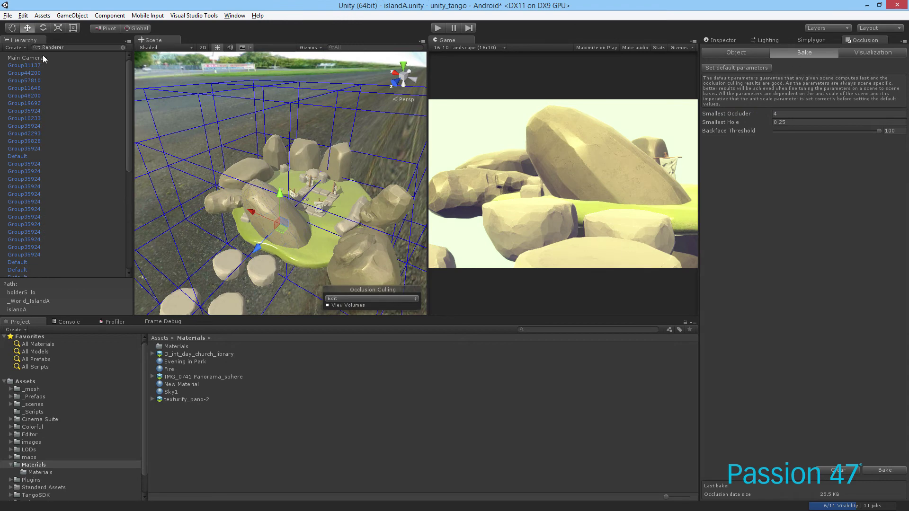
{"action": "left_click", "coordinate": [29, 57]}
{"action": "left_click", "coordinate": [375, 228]}
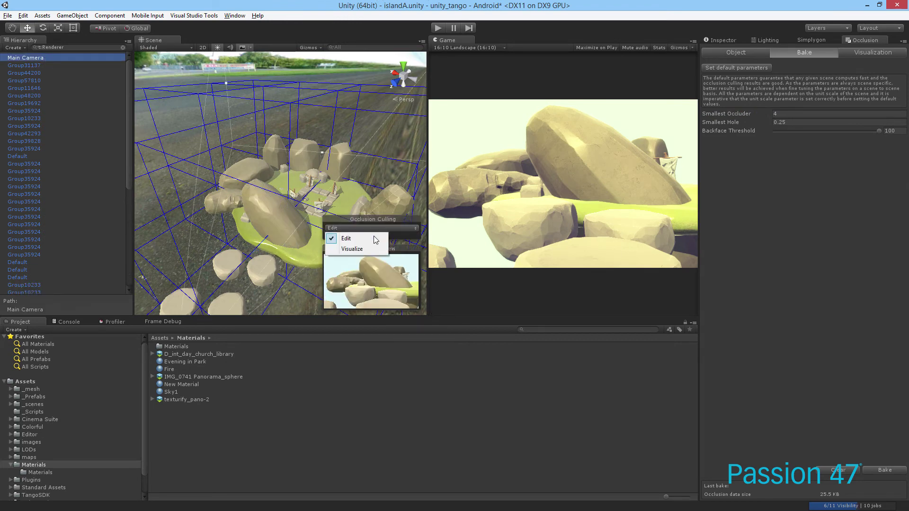
{"action": "left_click", "coordinate": [346, 245]}
{"action": "left_click_drag", "start_coordinate": [270, 212], "coordinate": [212, 244], "text": "alt"}
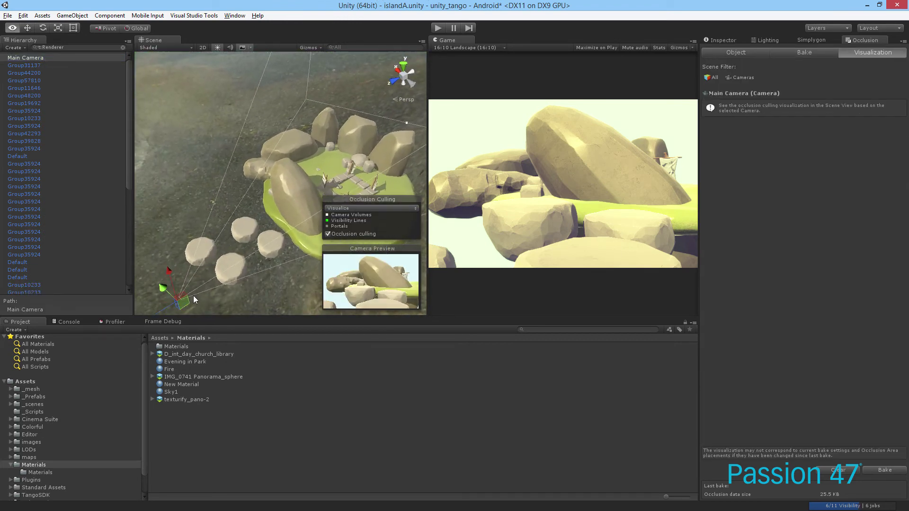
Step: Move the Main Camera close to the large boulder and rotate it so the boulder fills most of its view
{"action": "left_click_drag", "start_coordinate": [180, 304], "coordinate": [269, 237]}
{"action": "left_click_drag", "start_coordinate": [269, 237], "coordinate": [240, 239], "text": "alt"}
{"action": "key", "text": "e"}
{"action": "left_click_drag", "start_coordinate": [241, 239], "coordinate": [279, 156], "text": "alt"}
{"action": "middle_click_drag", "start_coordinate": [283, 270], "coordinate": [255, 236], "text": "alt"}
{"action": "left_click_drag", "start_coordinate": [255, 235], "coordinate": [294, 229], "text": "alt"}
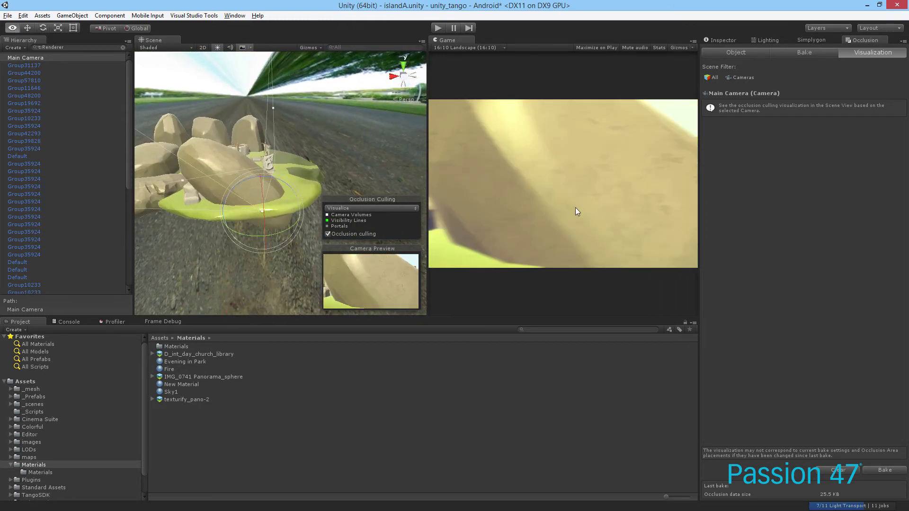
{"action": "left_click_drag", "start_coordinate": [313, 142], "coordinate": [279, 232], "text": "alt"}
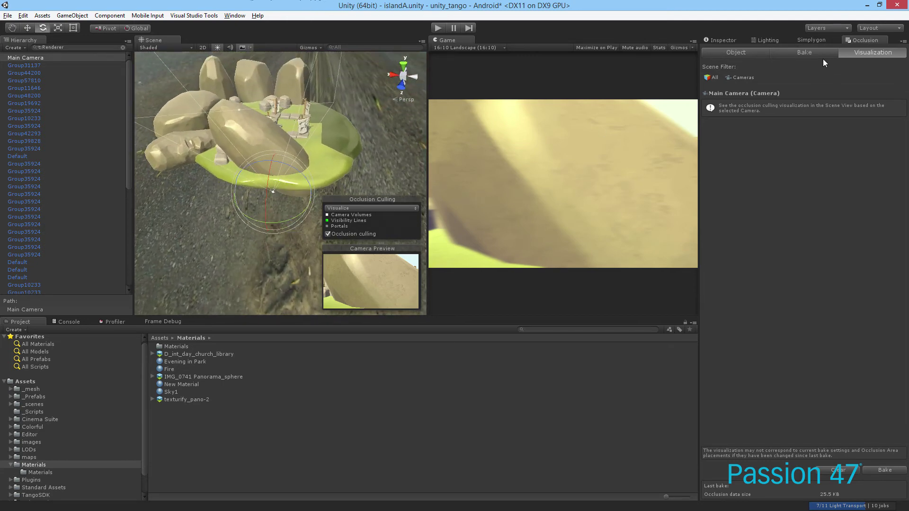
Step: Set the Smallest Hole to 2 and the Smallest Occluder to 3, and rebake the occlusion data
{"action": "left_click", "coordinate": [810, 51]}
{"action": "left_click", "coordinate": [782, 122]}
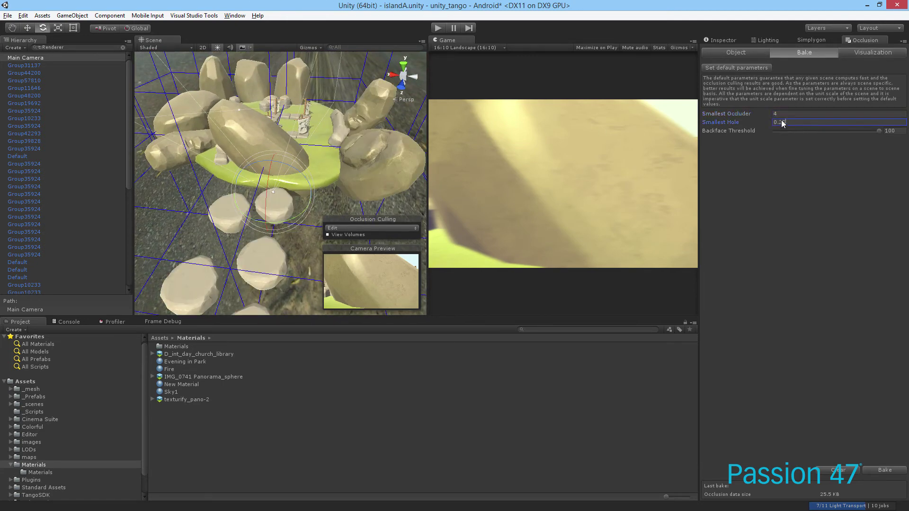
{"action": "double_click", "coordinate": [781, 122]}
{"action": "type", "text": "1"}
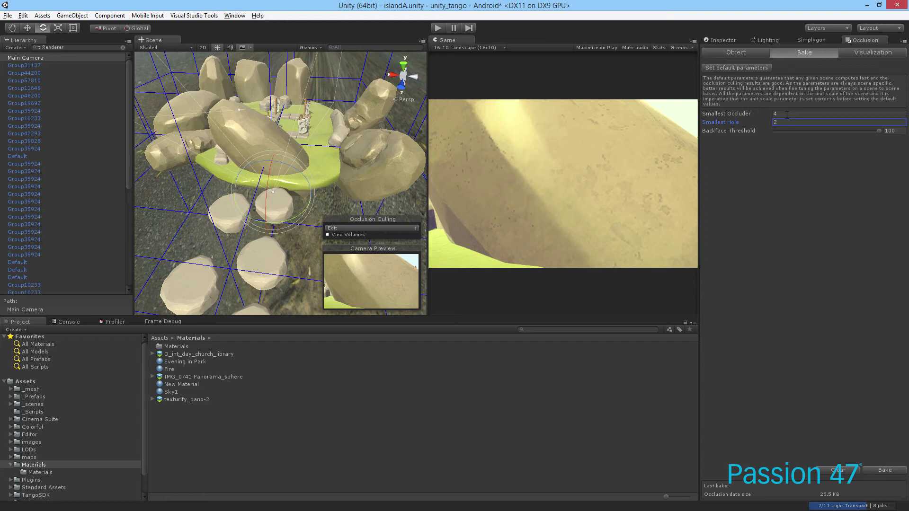
{"action": "left_click", "coordinate": [786, 114]}
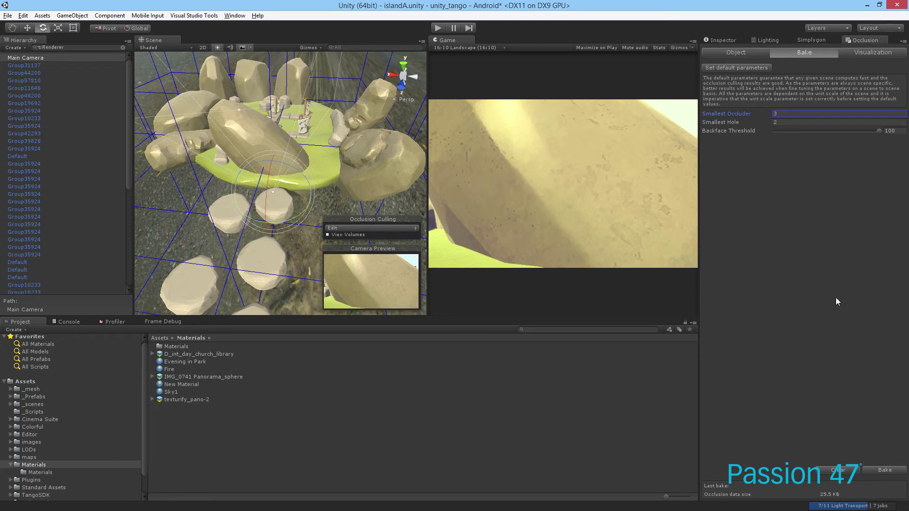
{"action": "left_click", "coordinate": [886, 471]}
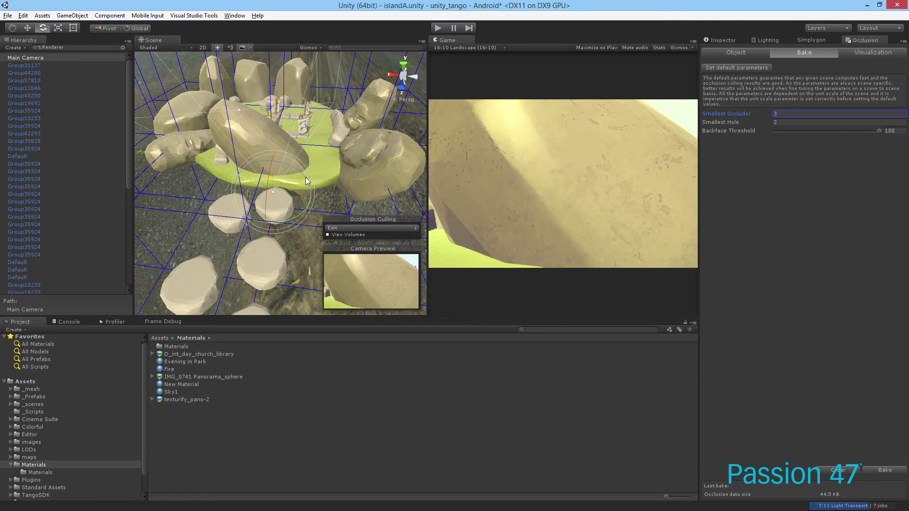
Step: Reposition the Main Camera in front of the large boulder and rotate it towards the rocks beside the boulder
{"action": "left_click_drag", "start_coordinate": [316, 183], "coordinate": [289, 186], "text": "alt"}
{"action": "key", "text": "w"}
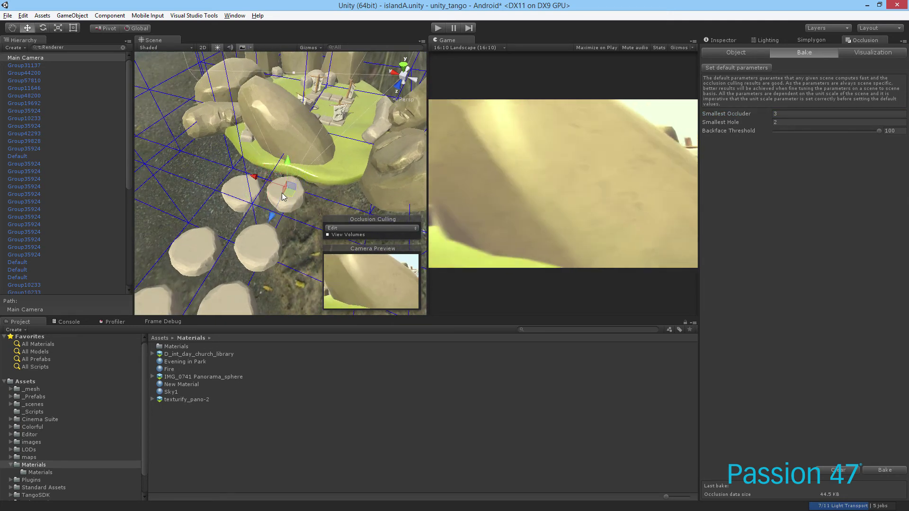
{"action": "right_click_drag", "start_coordinate": [291, 189], "coordinate": [277, 231], "text": "alt"}
{"action": "key", "text": "e"}
{"action": "left_click_drag", "start_coordinate": [270, 252], "coordinate": [364, 225]}
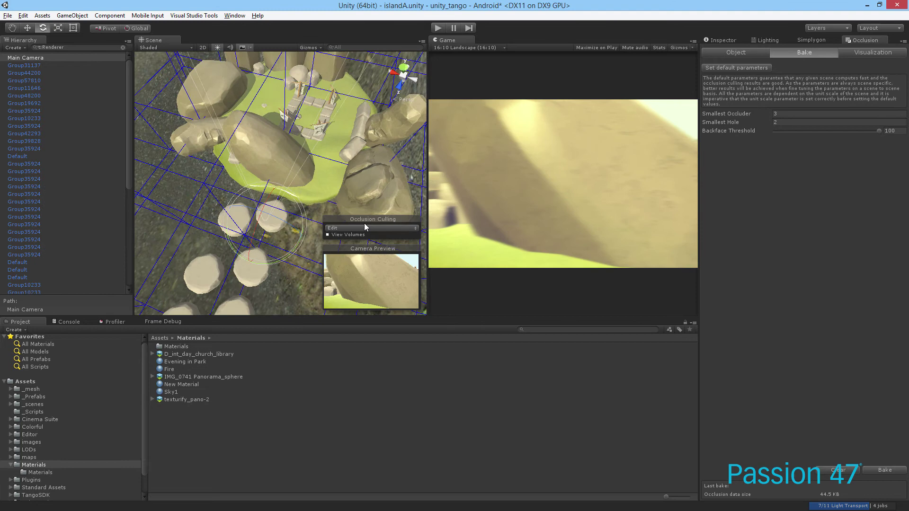
Step: Visualize the occlusion culling and examine which rocks and ruins are still drawn around and behind the large boulder
{"action": "left_click", "coordinate": [364, 227]}
{"action": "left_click", "coordinate": [352, 250]}
{"action": "left_click_drag", "start_coordinate": [319, 200], "coordinate": [360, 112], "text": "alt"}
{"action": "right_click_drag", "start_coordinate": [303, 265], "coordinate": [326, 291], "text": "alt"}
{"action": "middle_click_drag", "start_coordinate": [290, 192], "coordinate": [288, 154], "text": "alt"}
{"action": "left_click_drag", "start_coordinate": [289, 154], "coordinate": [227, 241], "text": "alt"}
{"action": "right_click_drag", "start_coordinate": [298, 132], "coordinate": [312, 121], "text": "alt"}
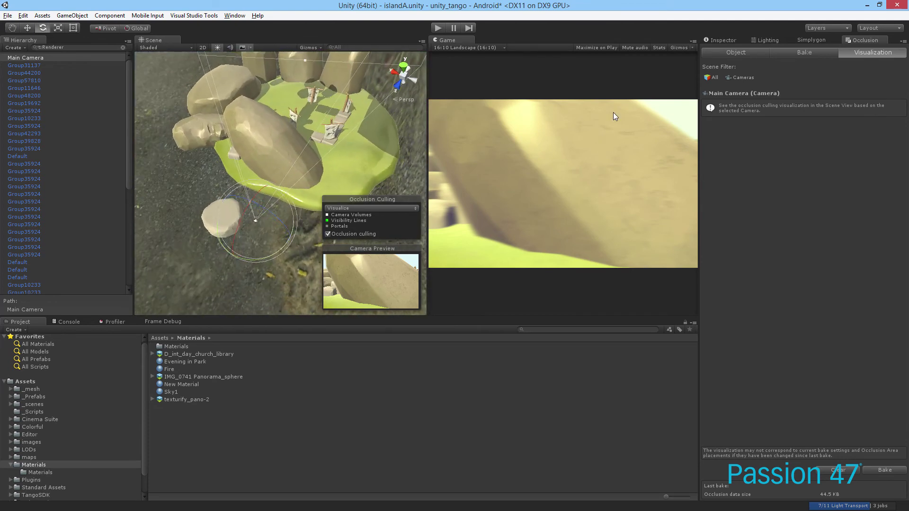
Step: Set the Smallest Hole to 3, rebake the occlusion data and visualize the culling from the Main Camera
{"action": "left_click", "coordinate": [809, 54]}
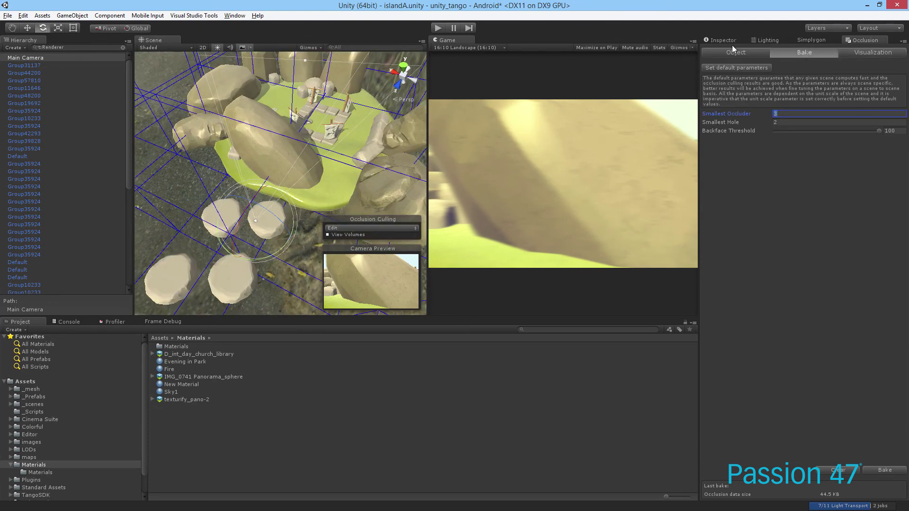
{"action": "left_click", "coordinate": [793, 122]}
{"action": "type", "text": "3"}
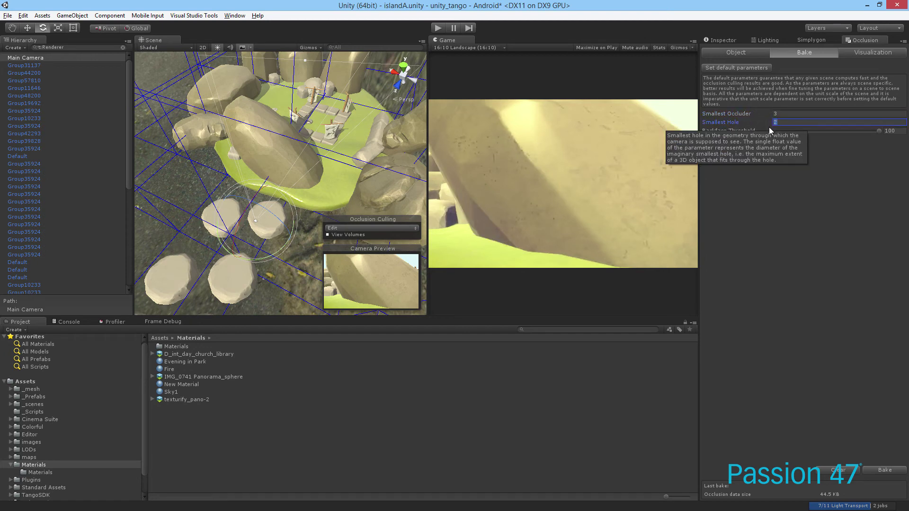
{"action": "left_click", "coordinate": [885, 470]}
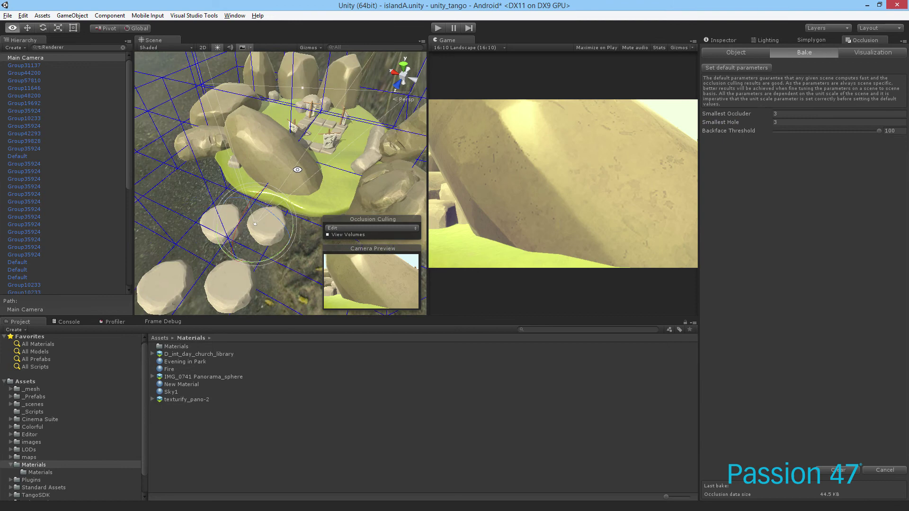
{"action": "left_click", "coordinate": [371, 228]}
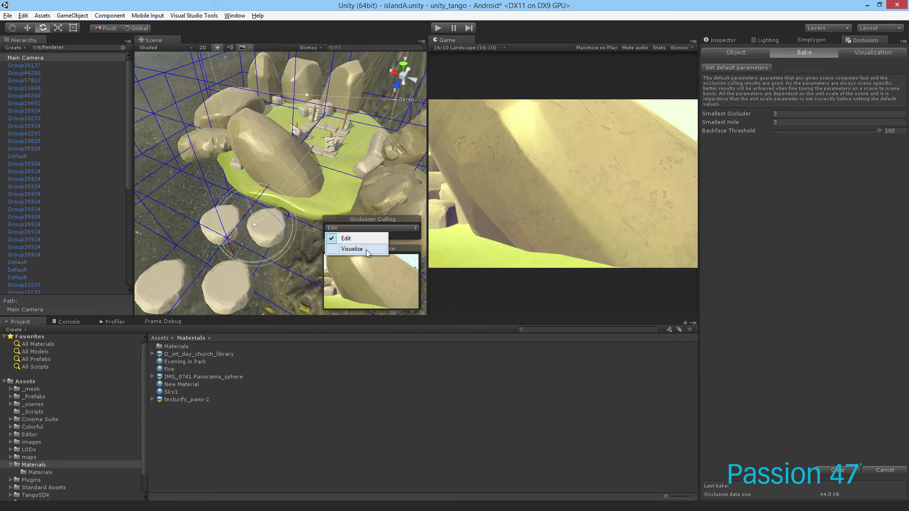
{"action": "left_click", "coordinate": [365, 249]}
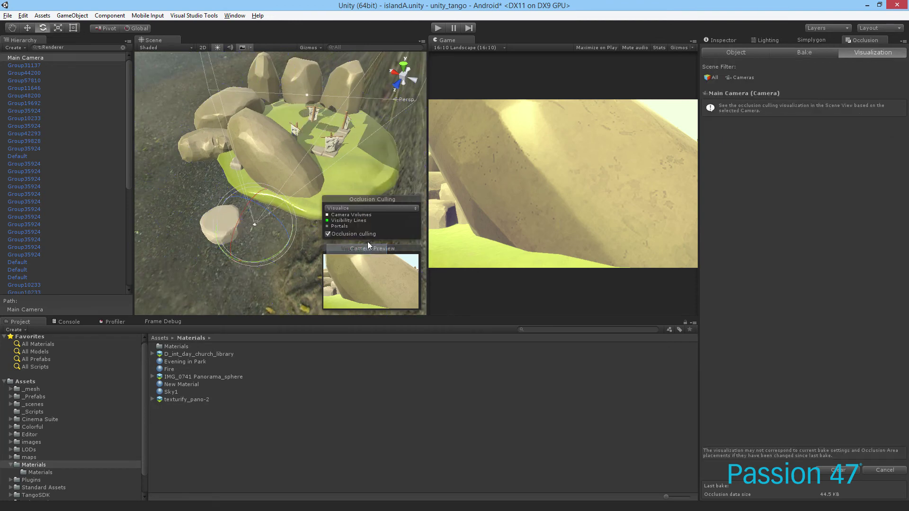
Step: Set the Smallest Occluder to 2, clear the existing occlusion data and bake it again
{"action": "left_click", "coordinate": [804, 52]}
{"action": "left_click", "coordinate": [734, 114]}
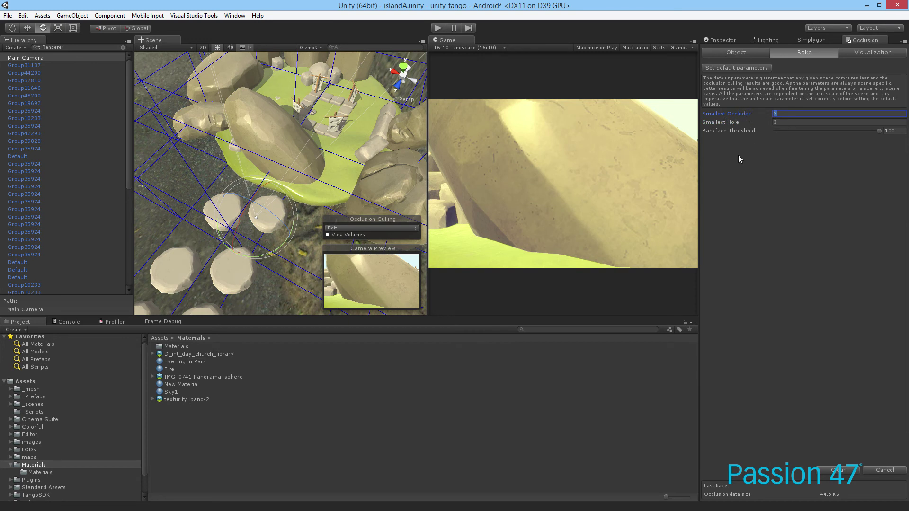
{"action": "key", "text": "BackSpace"}
{"action": "left_click", "coordinate": [857, 471]}
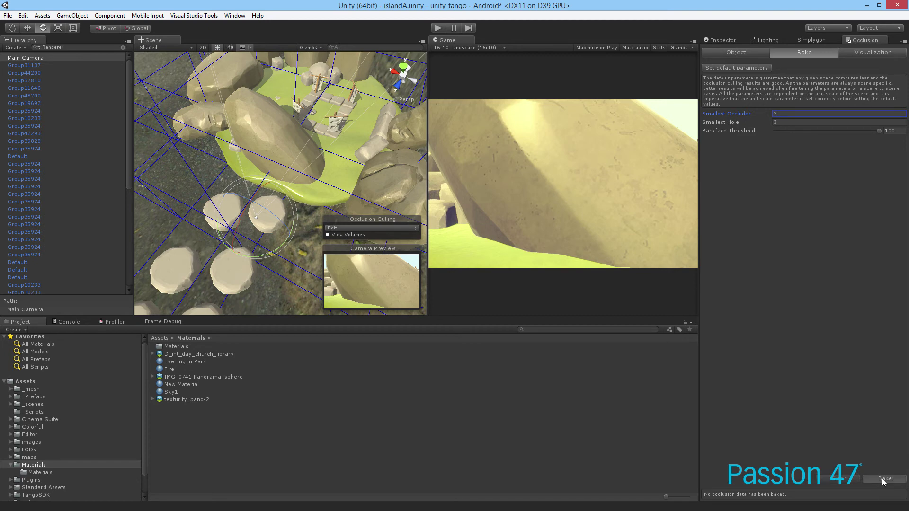
{"action": "left_click", "coordinate": [881, 478]}
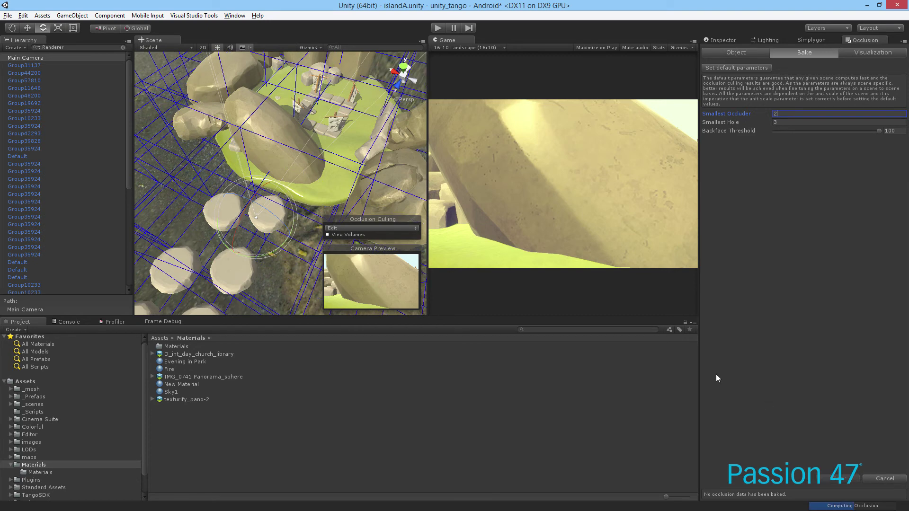
Step: Visualize the new bake and check which objects behind the large boulder are culled
{"action": "left_click", "coordinate": [383, 228]}
{"action": "left_click", "coordinate": [345, 249]}
{"action": "left_click_drag", "start_coordinate": [346, 215], "coordinate": [338, 114], "text": "alt"}
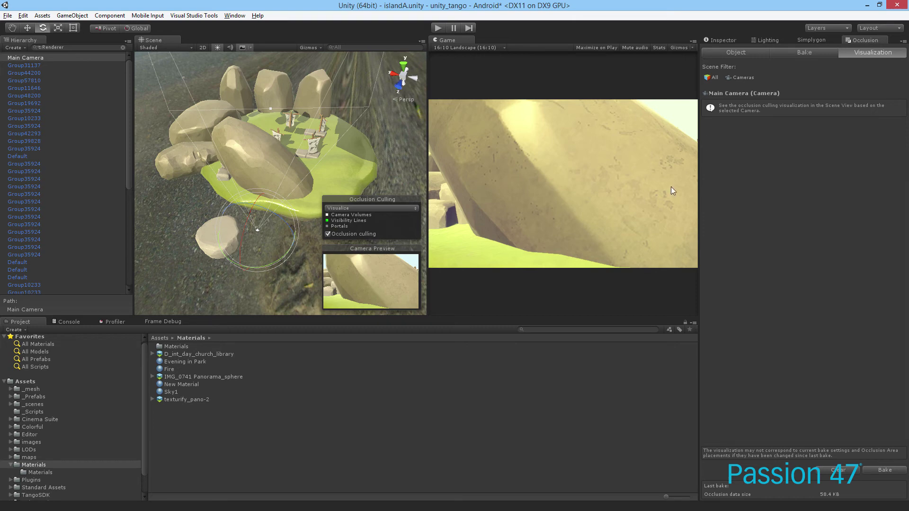
Step: Set the Smallest Occluder to 1 and rebake the occlusion data
{"action": "left_click", "coordinate": [804, 52]}
{"action": "key", "text": "Return"}
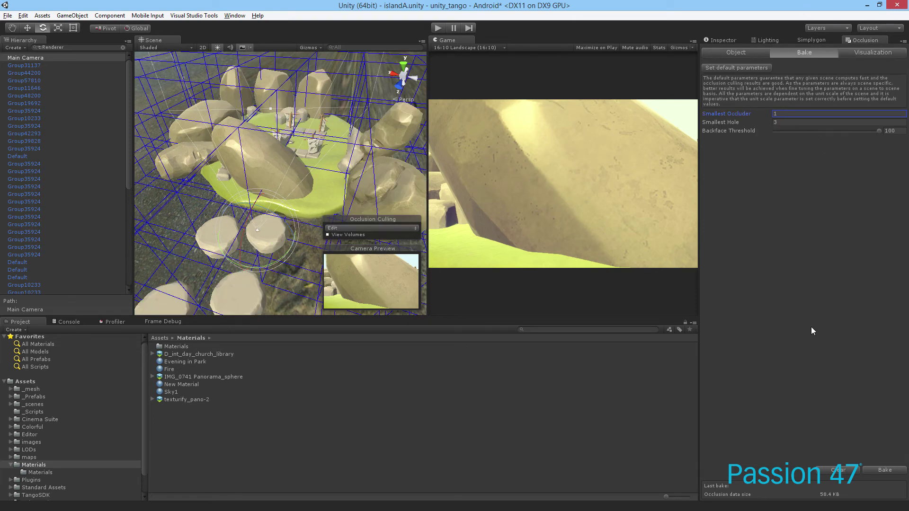
{"action": "left_click", "coordinate": [881, 470]}
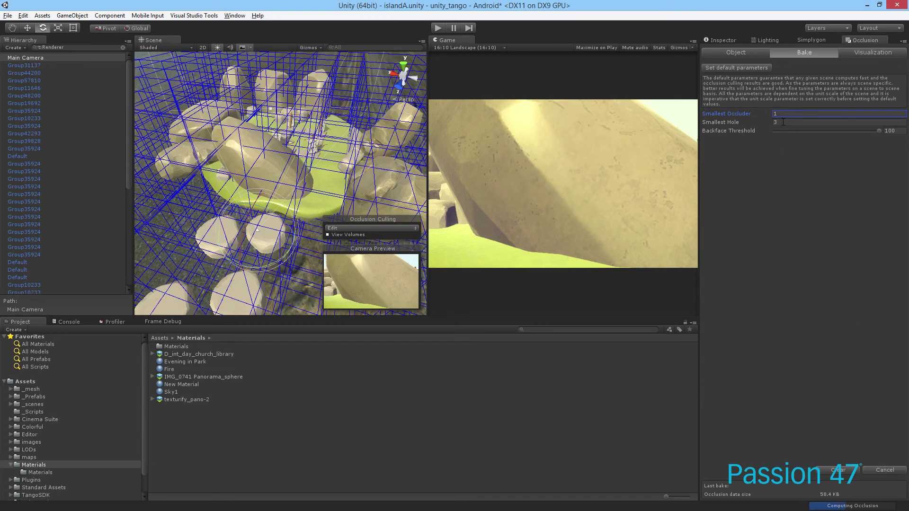
{"action": "left_click", "coordinate": [776, 122]}
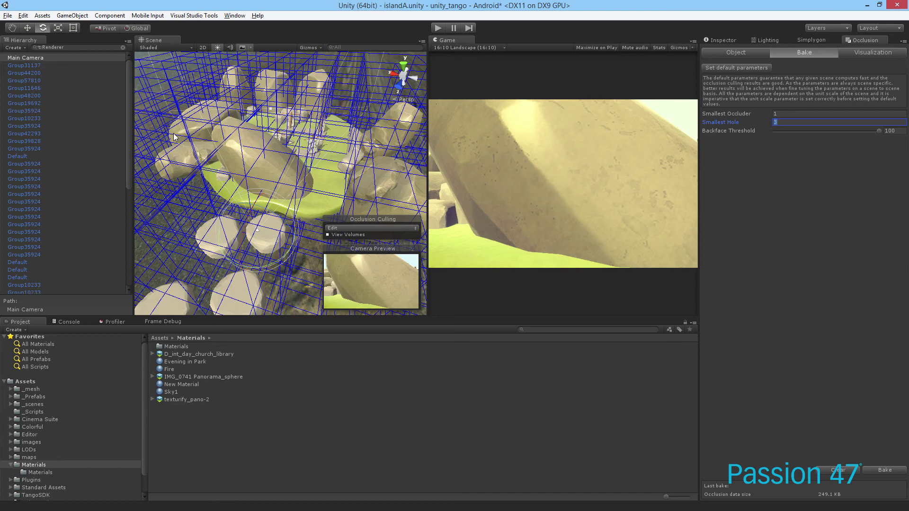
Step: Visualize the culling and shift the Main Camera sideways until a banner shows past the edge of the large boulder
{"action": "left_click_drag", "start_coordinate": [249, 232], "coordinate": [376, 230], "text": "alt"}
{"action": "left_click", "coordinate": [376, 229]}
{"action": "left_click", "coordinate": [376, 240]}
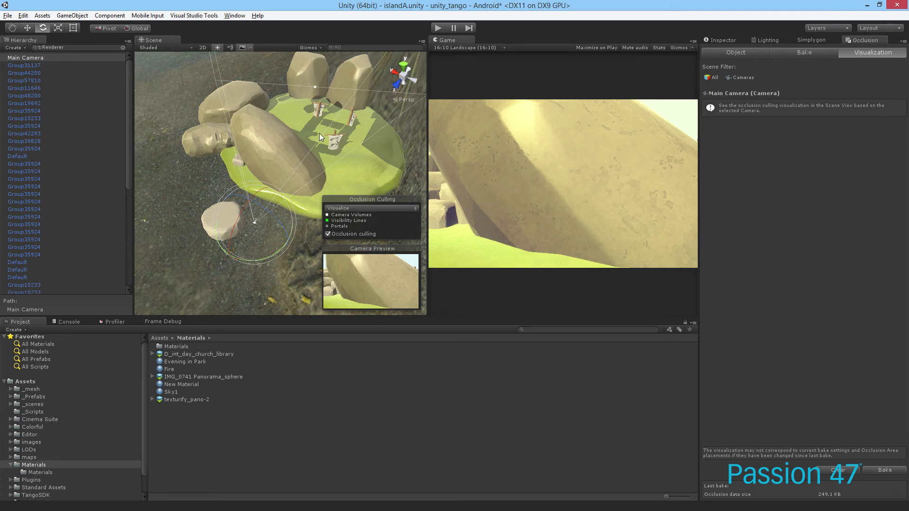
{"action": "left_click_drag", "start_coordinate": [330, 124], "coordinate": [288, 191], "text": "alt"}
{"action": "key", "text": "w"}
{"action": "left_click_drag", "start_coordinate": [275, 246], "coordinate": [343, 47], "text": "alt"}
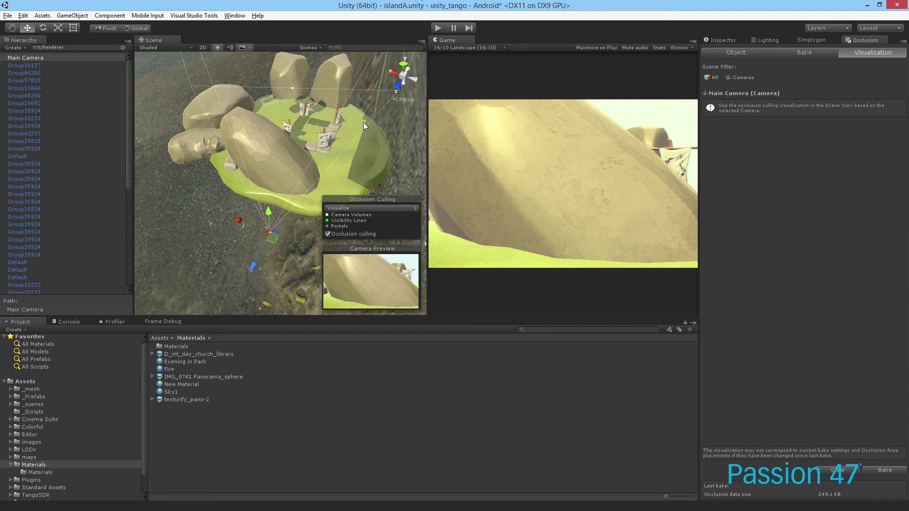
Step: Set the Smallest Hole to 0.15, rebake the occlusion data and visualize the culling
{"action": "left_click", "coordinate": [810, 53]}
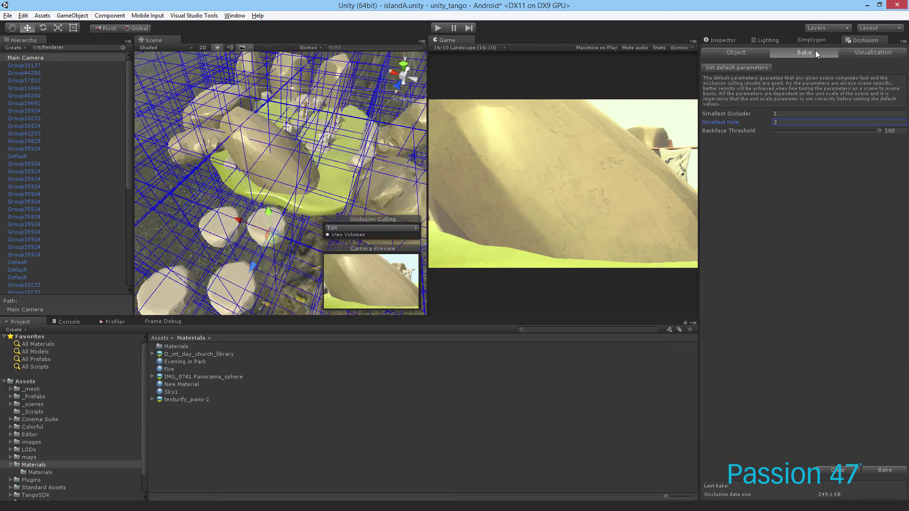
{"action": "double_click", "coordinate": [796, 121]}
{"action": "type", "text": "0.15"}
{"action": "left_click", "coordinate": [884, 470]}
{"action": "key", "text": "e"}
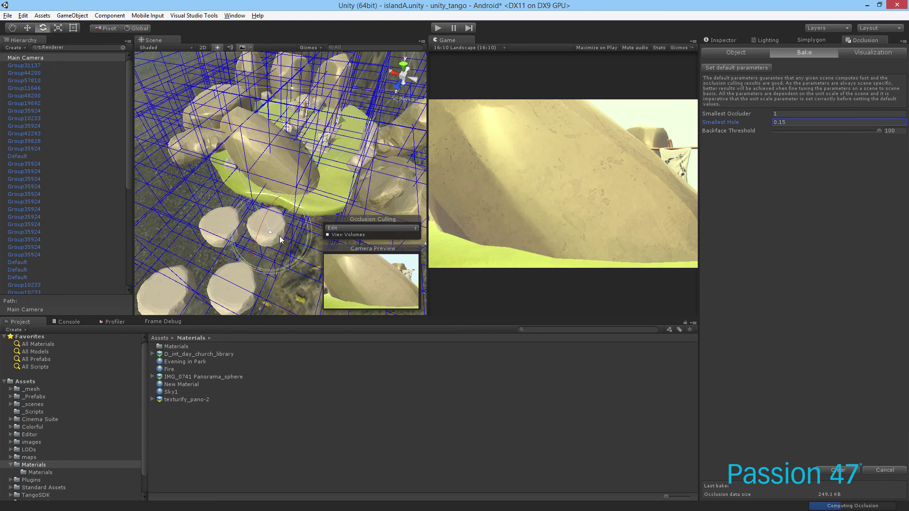
{"action": "left_click", "coordinate": [376, 229]}
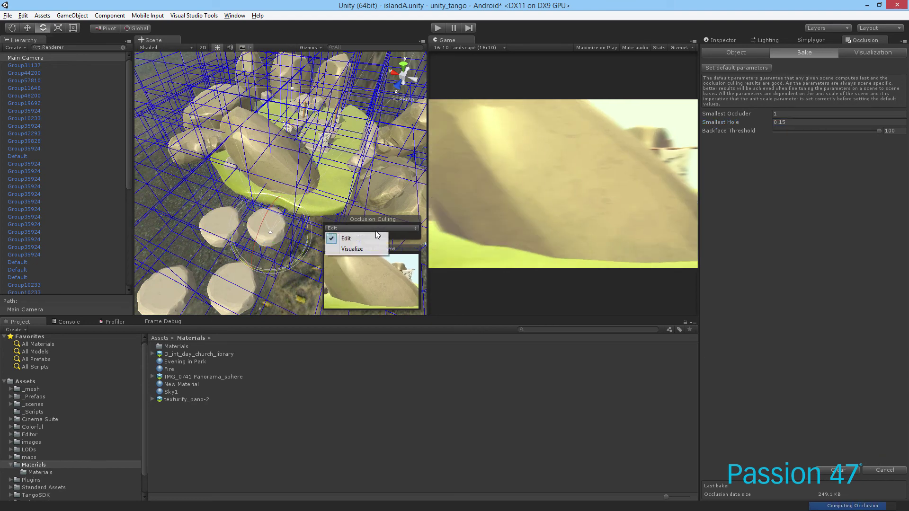
{"action": "left_click", "coordinate": [362, 249]}
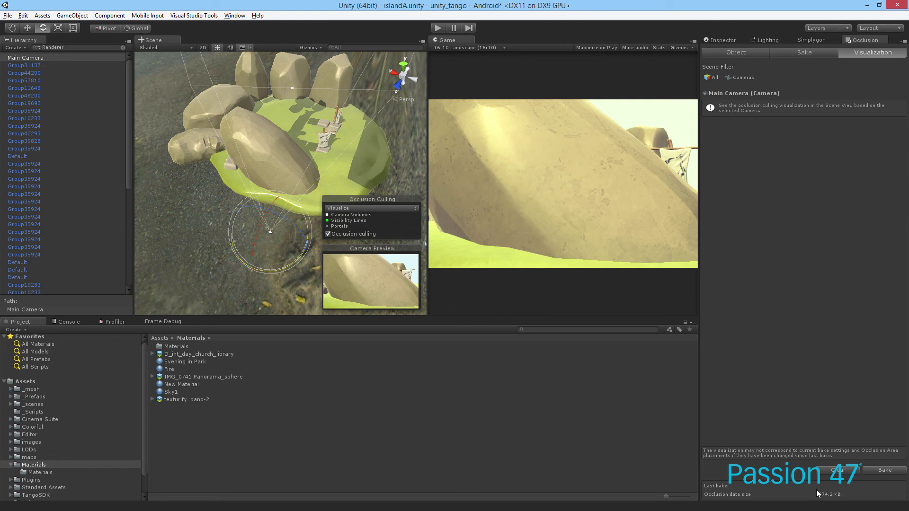
Step: Examine the large boulder and the ruins and rocks still drawn behind it from several angles in the culling visualization
{"action": "left_click", "coordinate": [290, 149]}
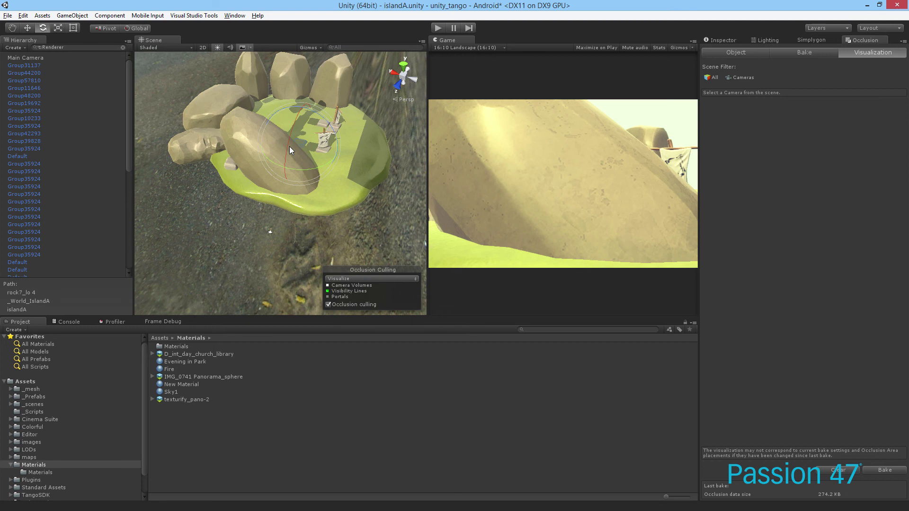
{"action": "left_click", "coordinate": [246, 140]}
{"action": "left_click", "coordinate": [323, 126]}
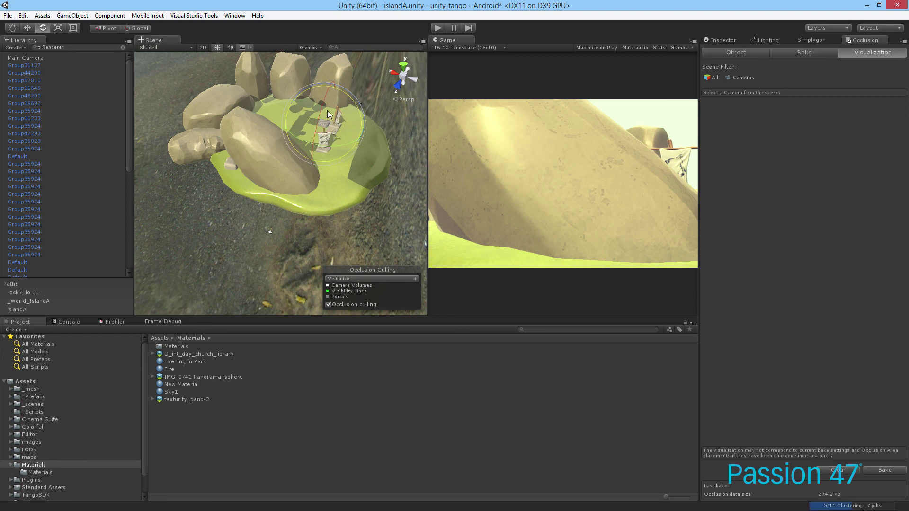
{"action": "right_click_drag", "start_coordinate": [324, 120], "coordinate": [276, 22], "text": "alt"}
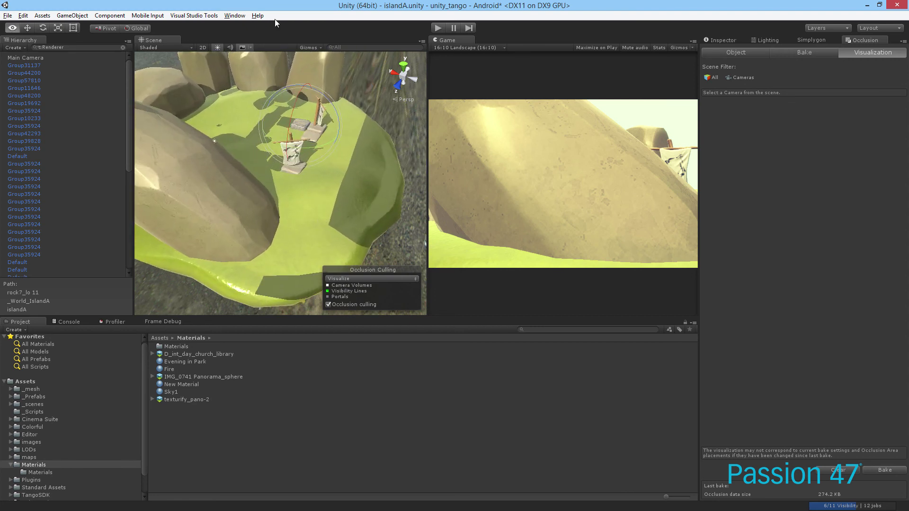
{"action": "right_click_drag", "start_coordinate": [270, 71], "coordinate": [233, 141], "text": "alt"}
{"action": "right_click_drag", "start_coordinate": [263, 190], "coordinate": [298, 231], "text": "alt"}
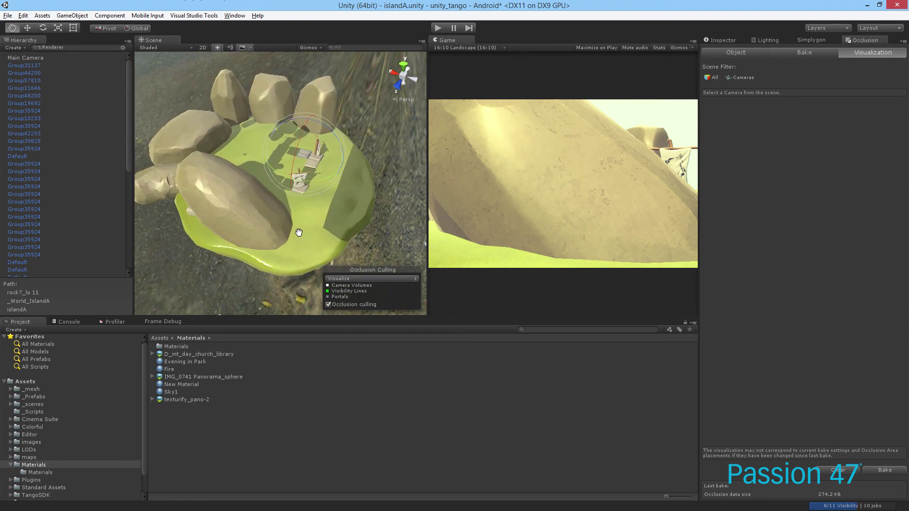
{"action": "middle_click_drag", "start_coordinate": [298, 232], "coordinate": [321, 251], "text": "alt"}
{"action": "scroll", "coordinate": [323, 263], "scroll_direction": "up", "scroll_amount": 2}
{"action": "left_click_drag", "start_coordinate": [323, 264], "coordinate": [236, 210], "text": "alt"}
{"action": "left_click", "coordinate": [244, 212]}
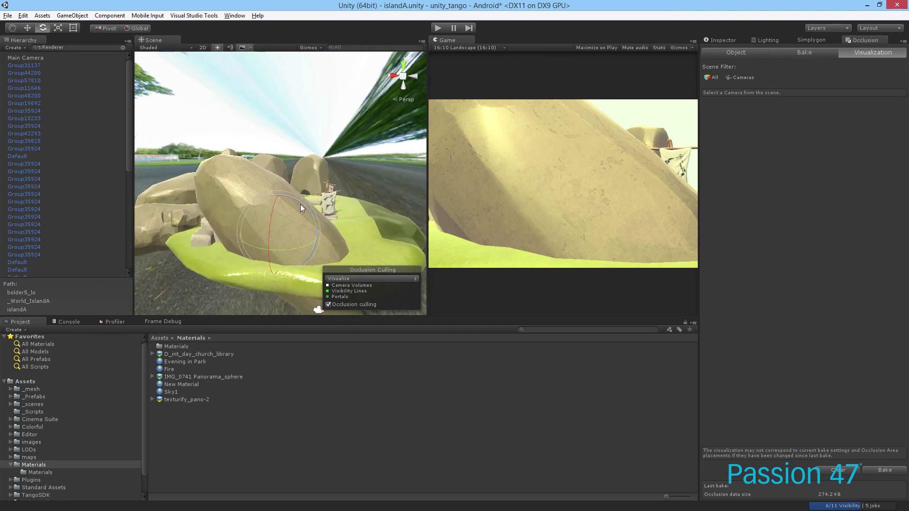
{"action": "left_click_drag", "start_coordinate": [300, 205], "coordinate": [288, 129], "text": "alt"}
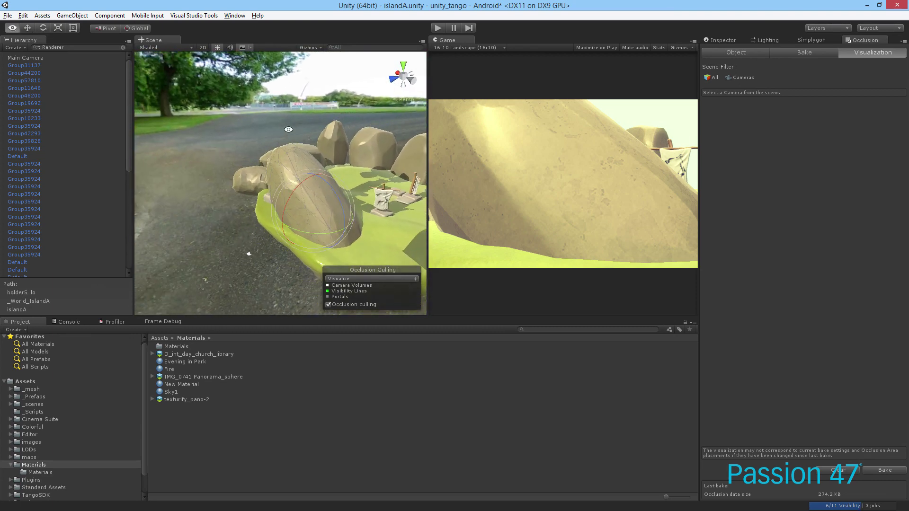